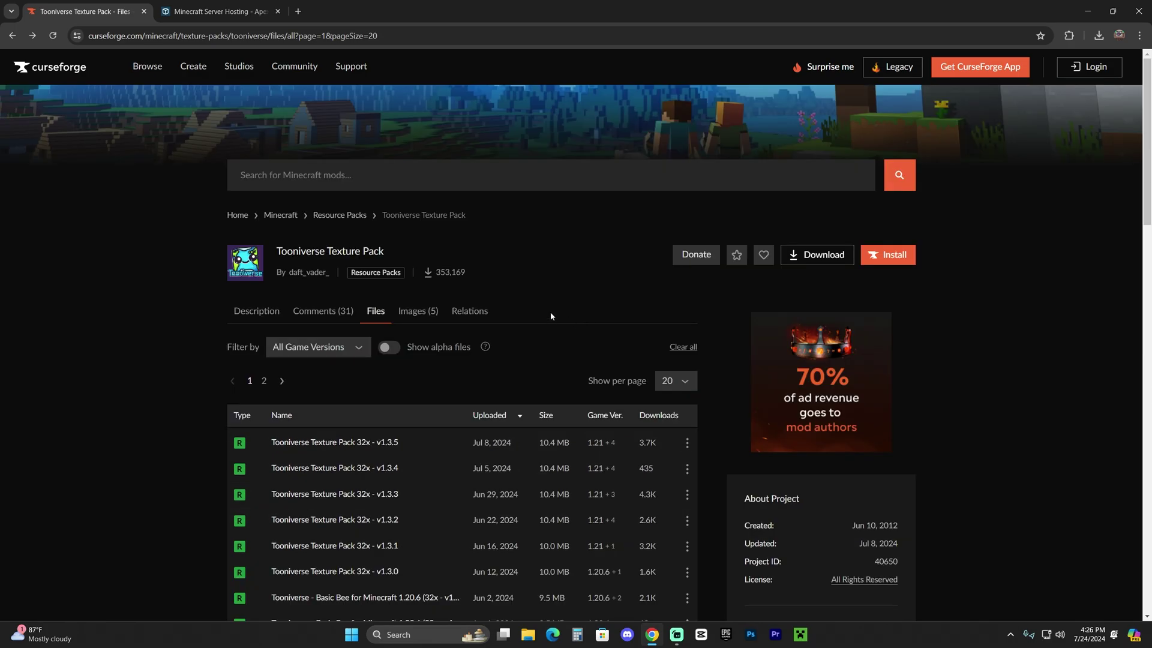
Step: Find Tooniverse Texture Pack 32x - v1.3.5 for Minecraft 1.21 in the pack's file list and download it
drag(384, 252, 293, 252)
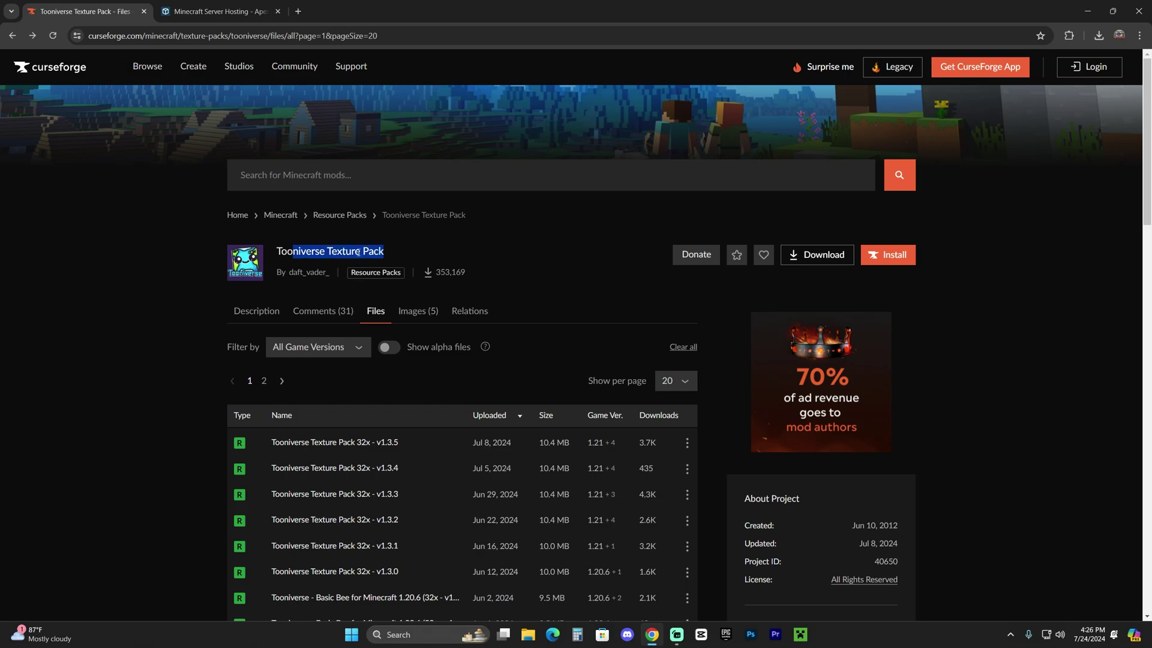
scroll(603, 449, down, 2)
mouse_move(608, 339)
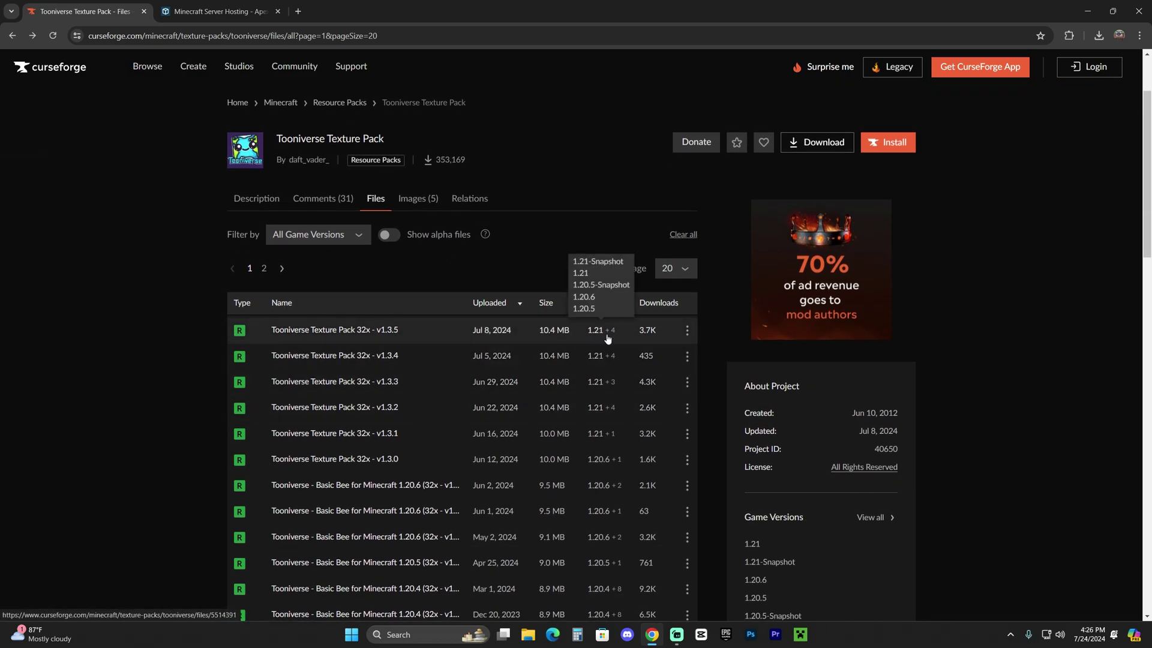
scroll(636, 354, down, 3)
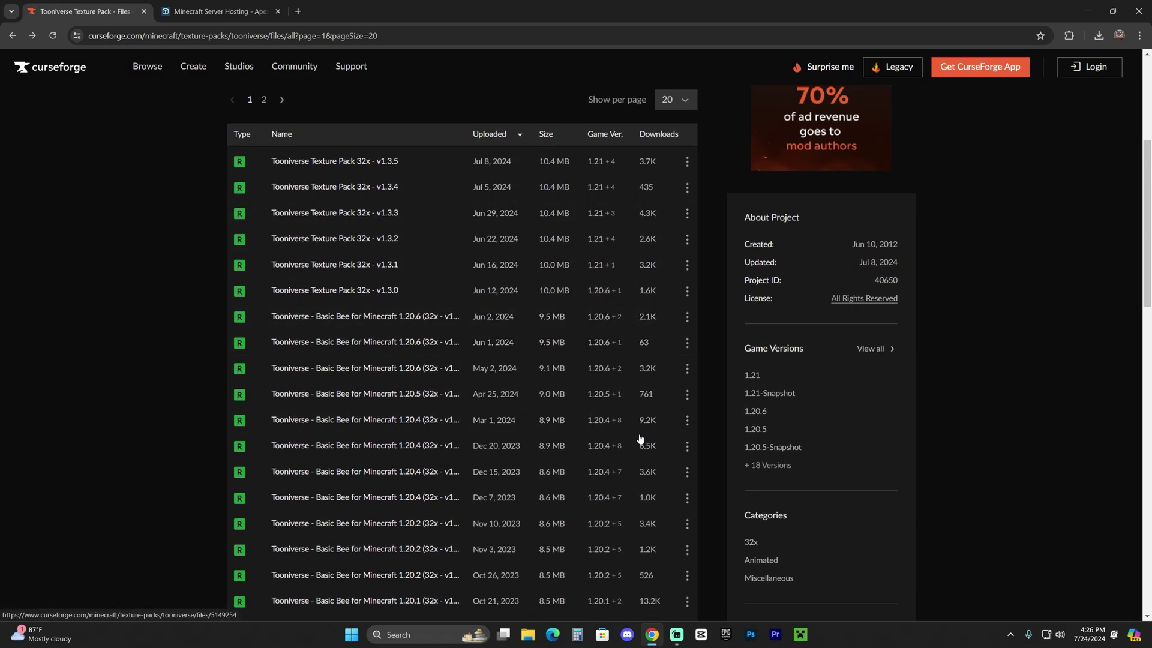
scroll(624, 414, up, 4)
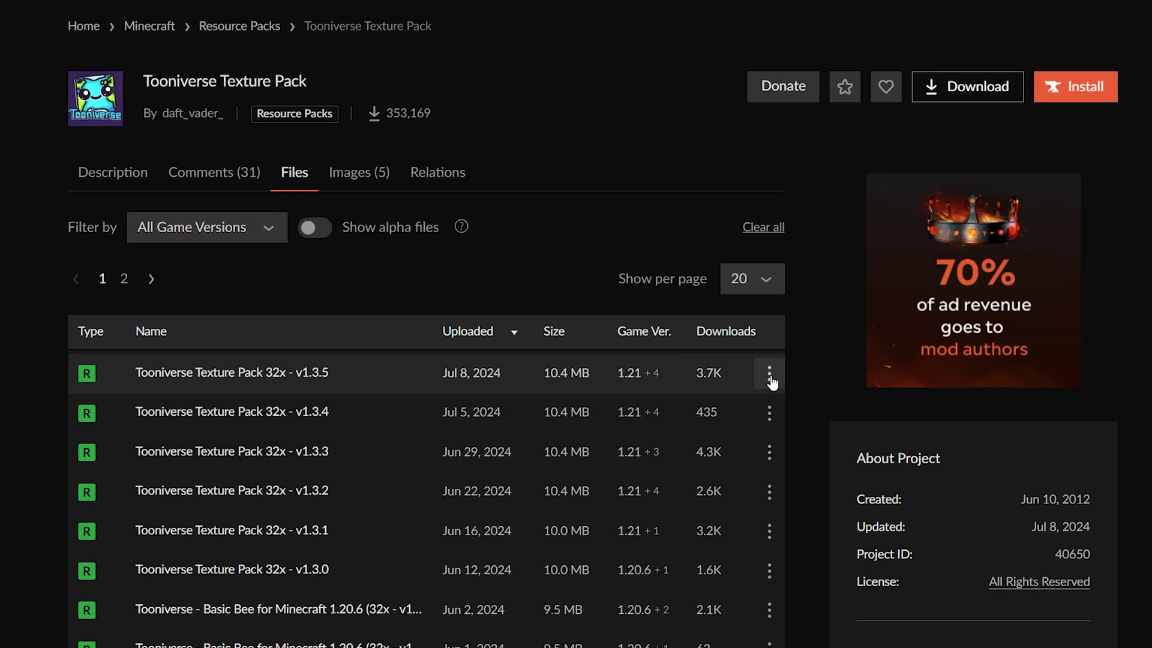
click(687, 385)
click(876, 456)
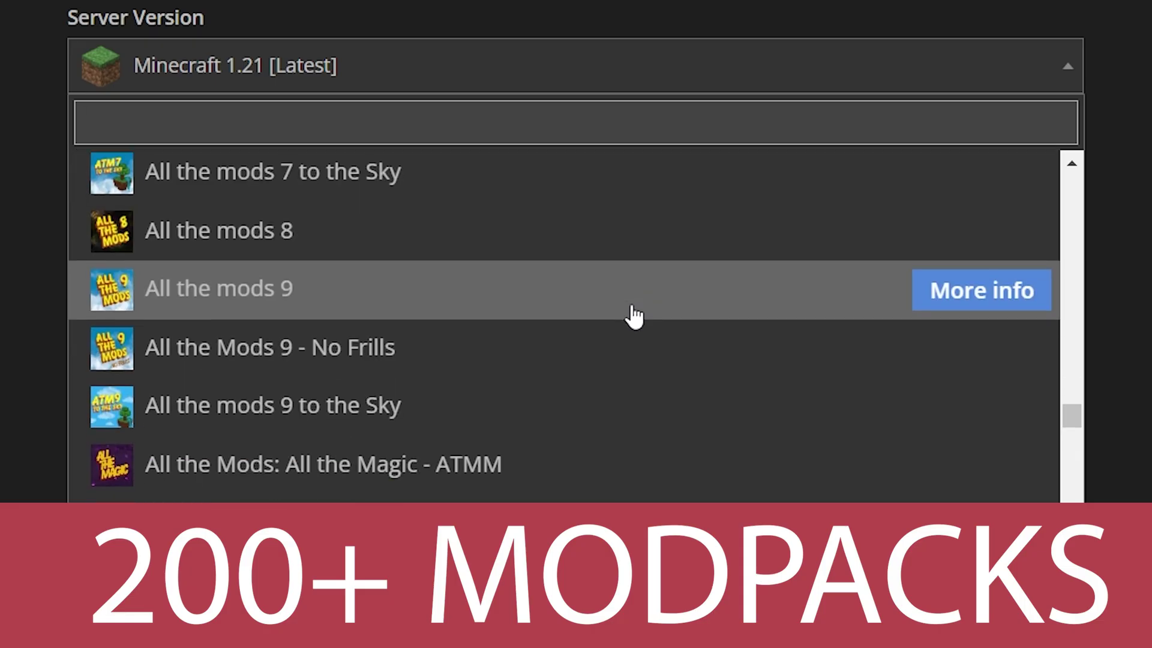
Step: Look through the Apex Hosting page's features and test server locations, and close that page
scroll(656, 318, down, 10)
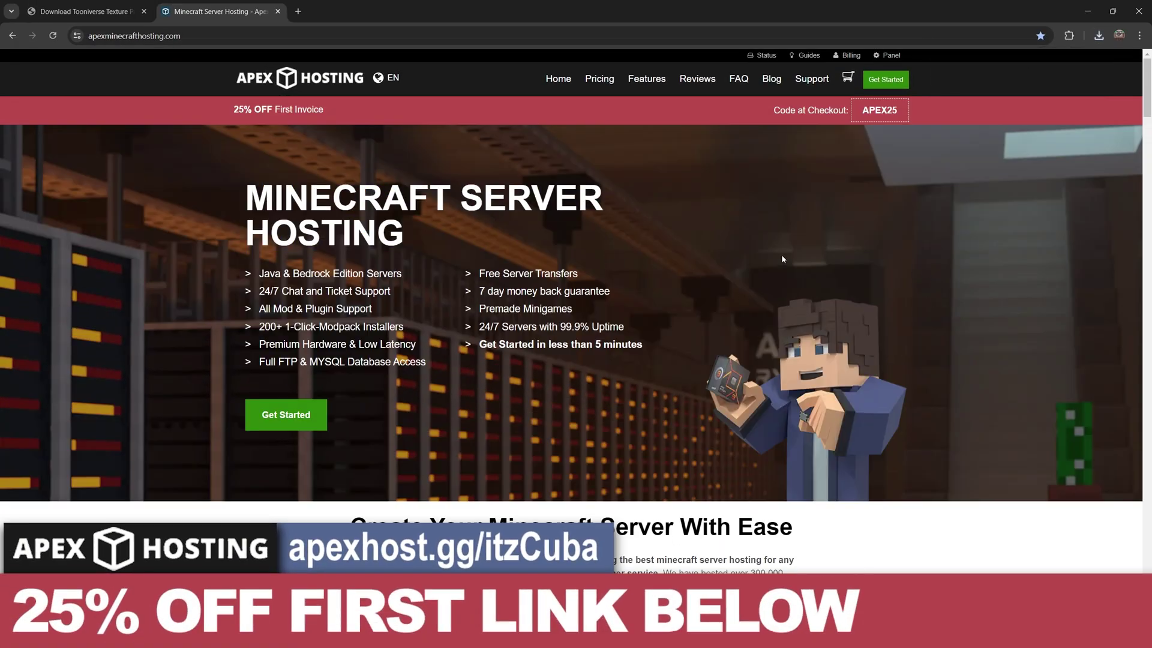
scroll(782, 258, down, 15)
drag(240, 226, 905, 408)
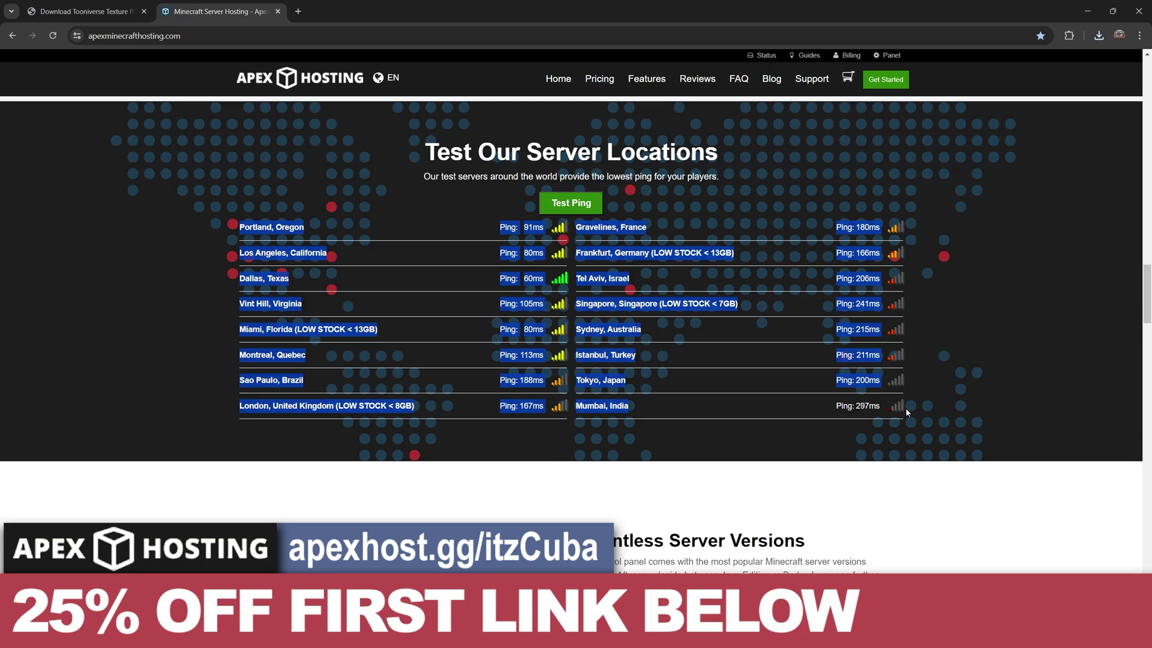
click(1020, 362)
scroll(1015, 348, up, 13)
scroll(970, 384, up, 10)
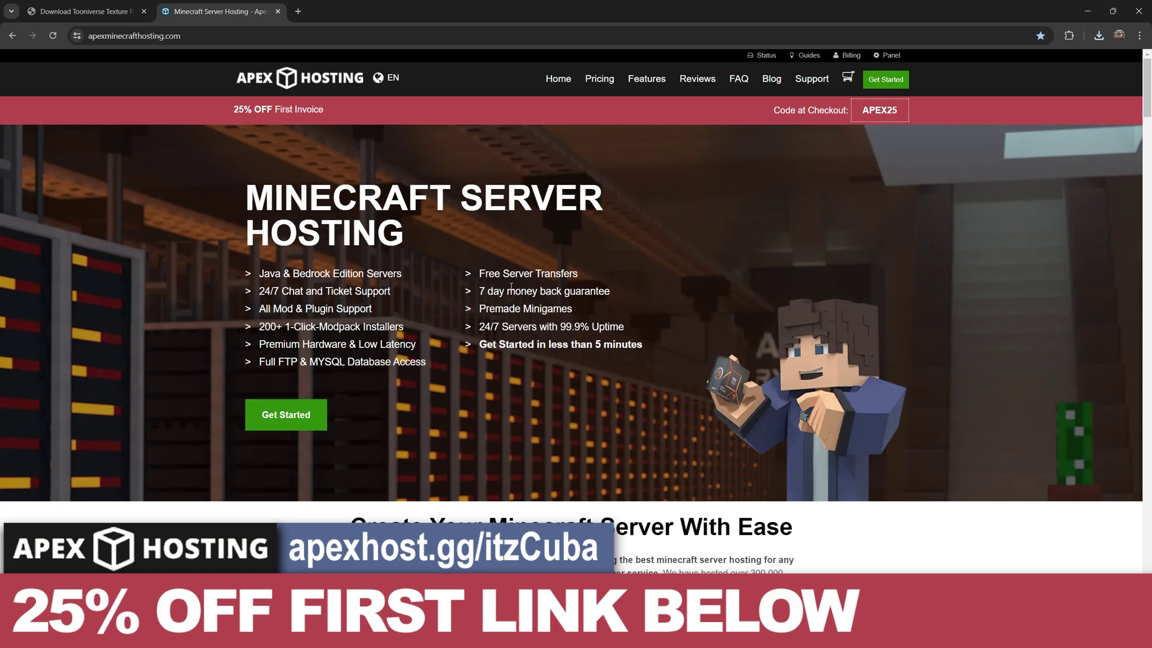
drag(245, 182, 565, 304)
click(675, 344)
key(ctrl+w)
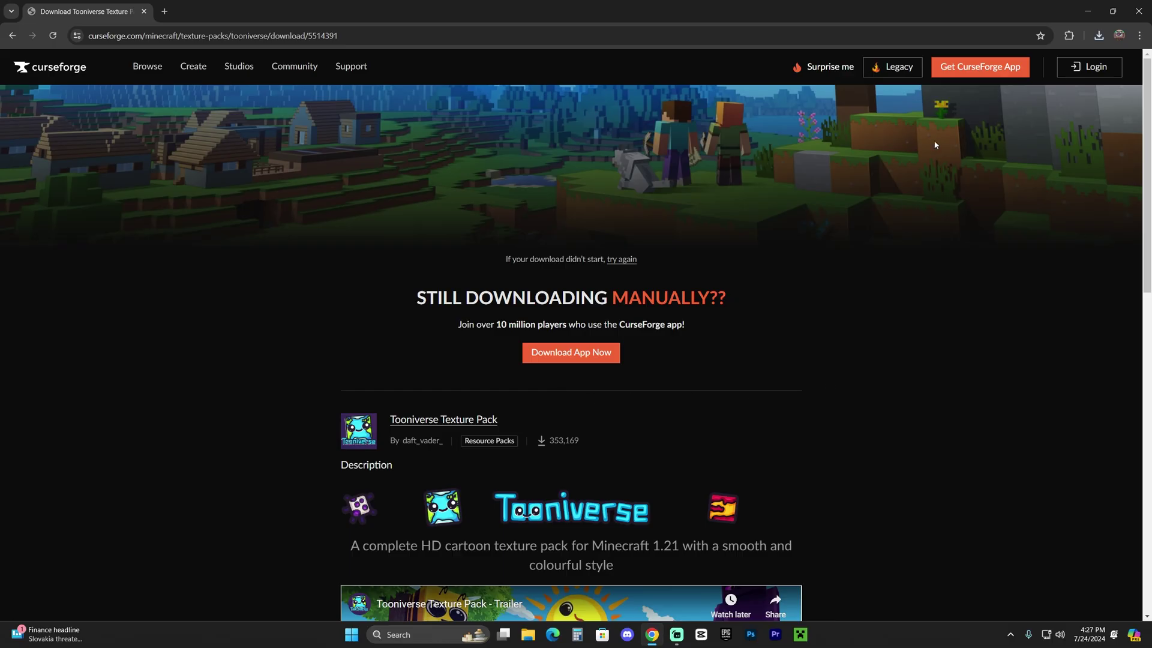
Step: Place the downloaded Tooniverse_32x_v1.3.5_for_1.20.6-1.21 (1).zip on the desktop and minimize the browser
click(1100, 36)
drag(939, 5, 522, 257)
click(683, 285)
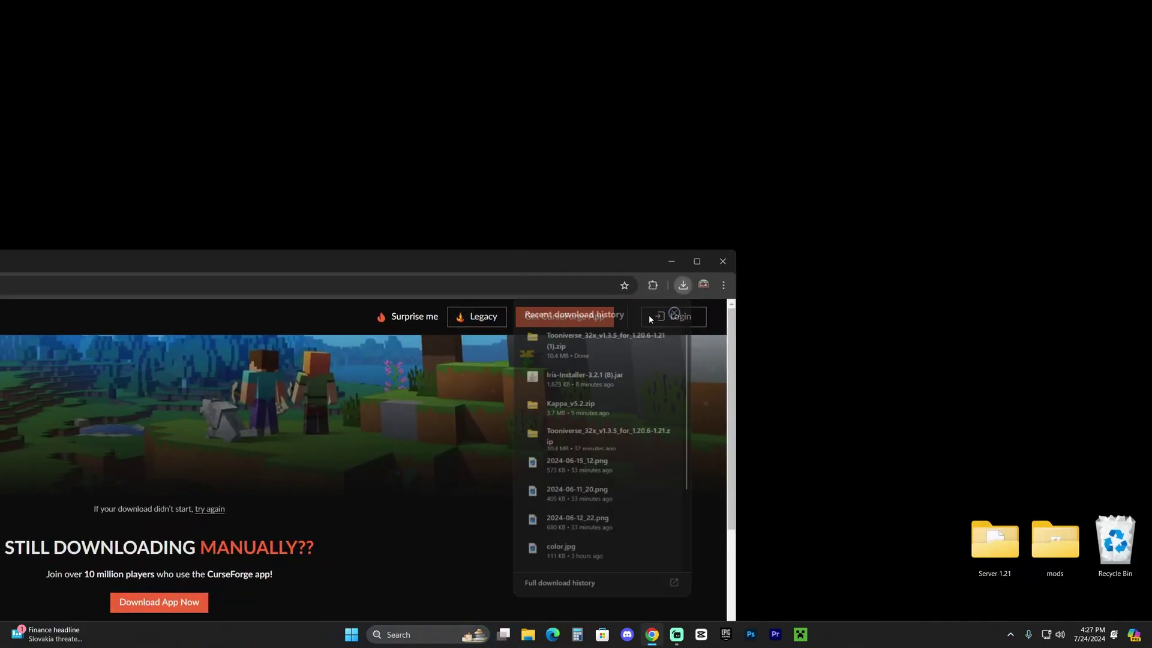
drag(618, 340, 831, 333)
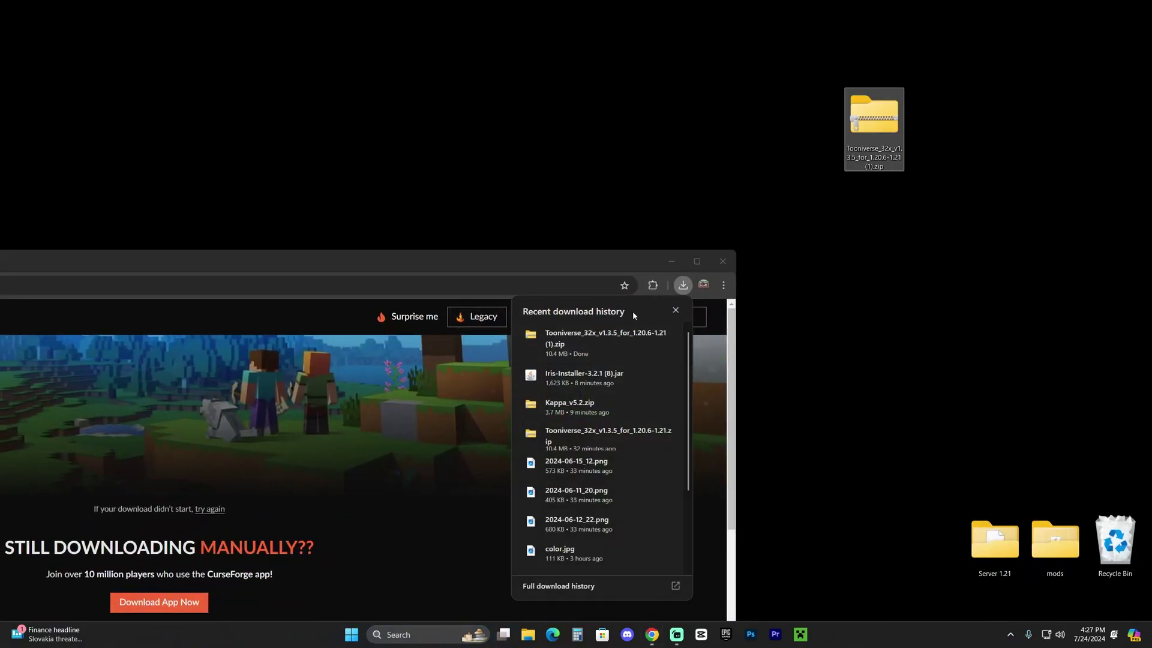
click(670, 264)
drag(838, 145, 838, 146)
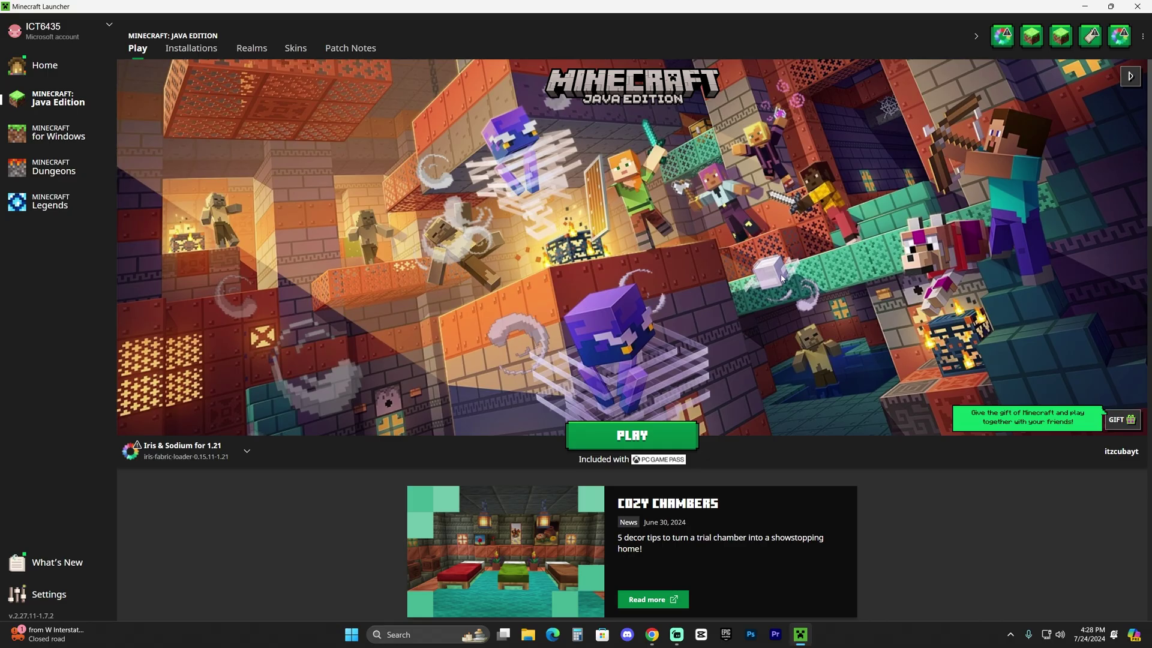
Step: Launch Minecraft with the Iris & Sodium for 1.21 installation and open New World (4) in singleplayer
click(204, 450)
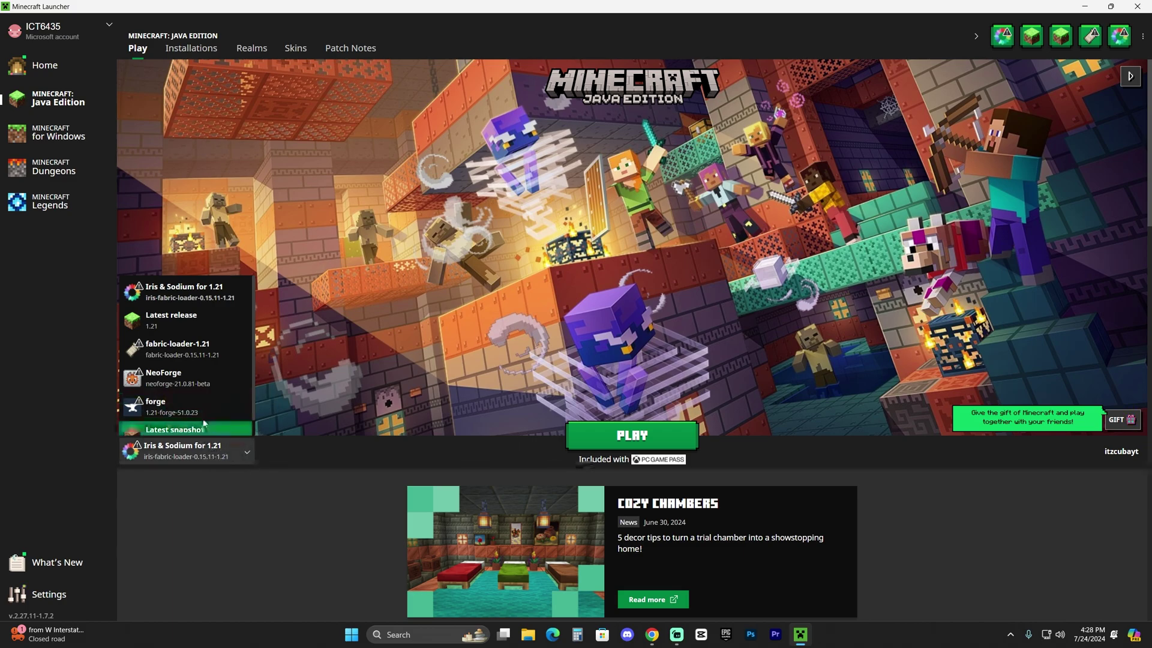
click(174, 320)
click(190, 463)
click(183, 292)
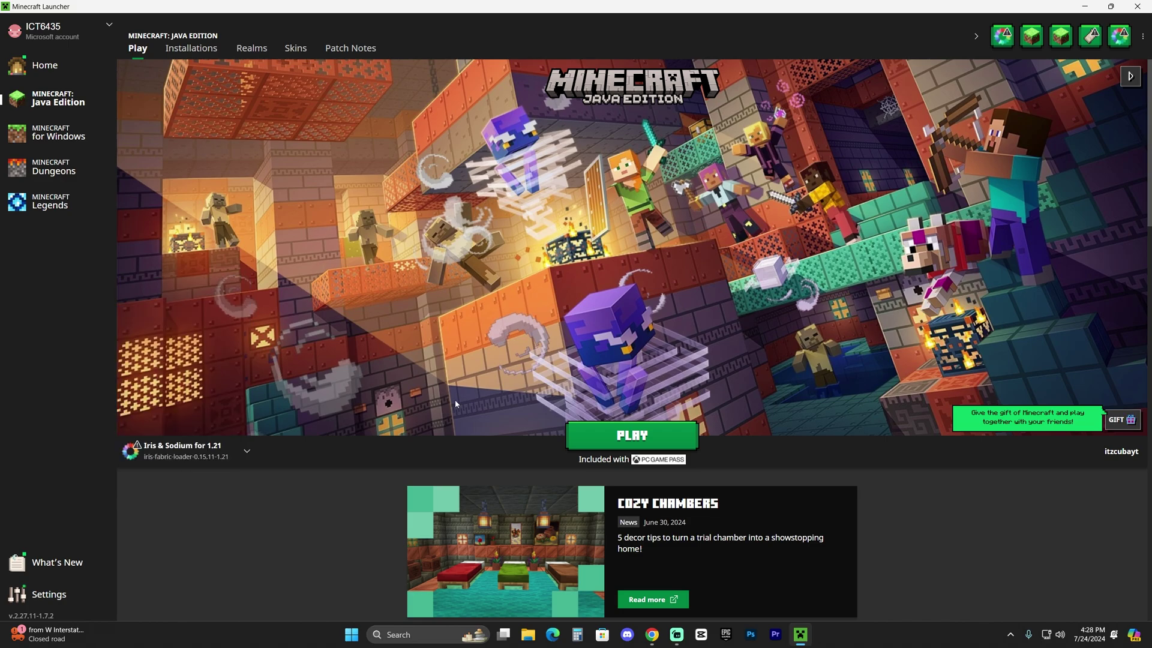
click(631, 434)
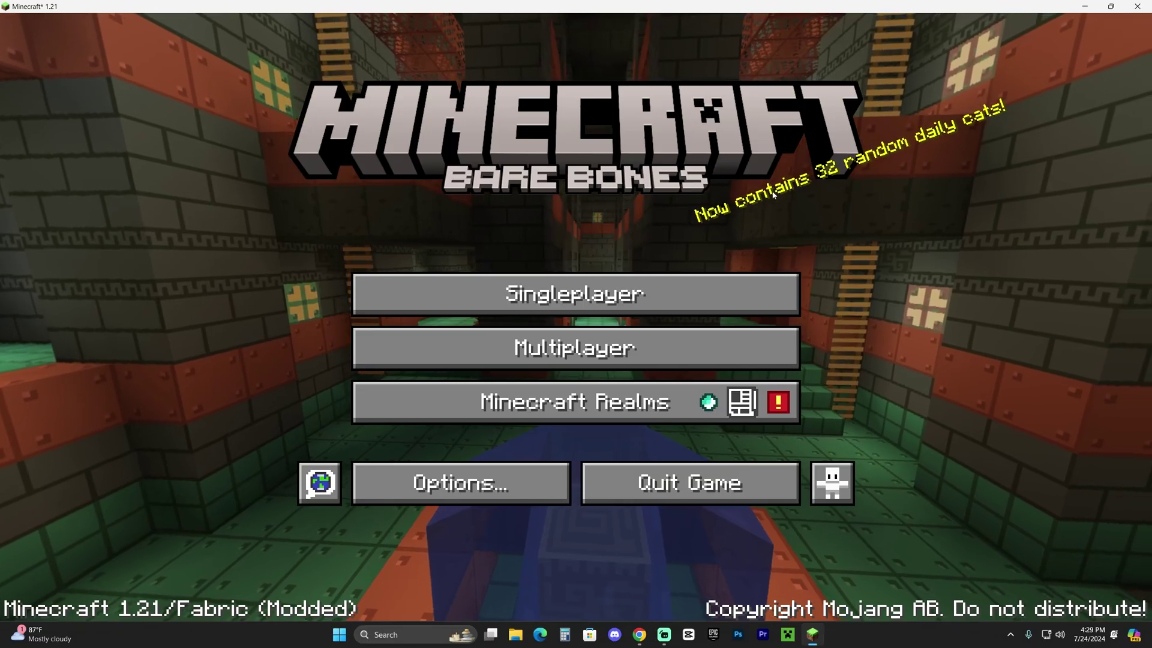
click(654, 283)
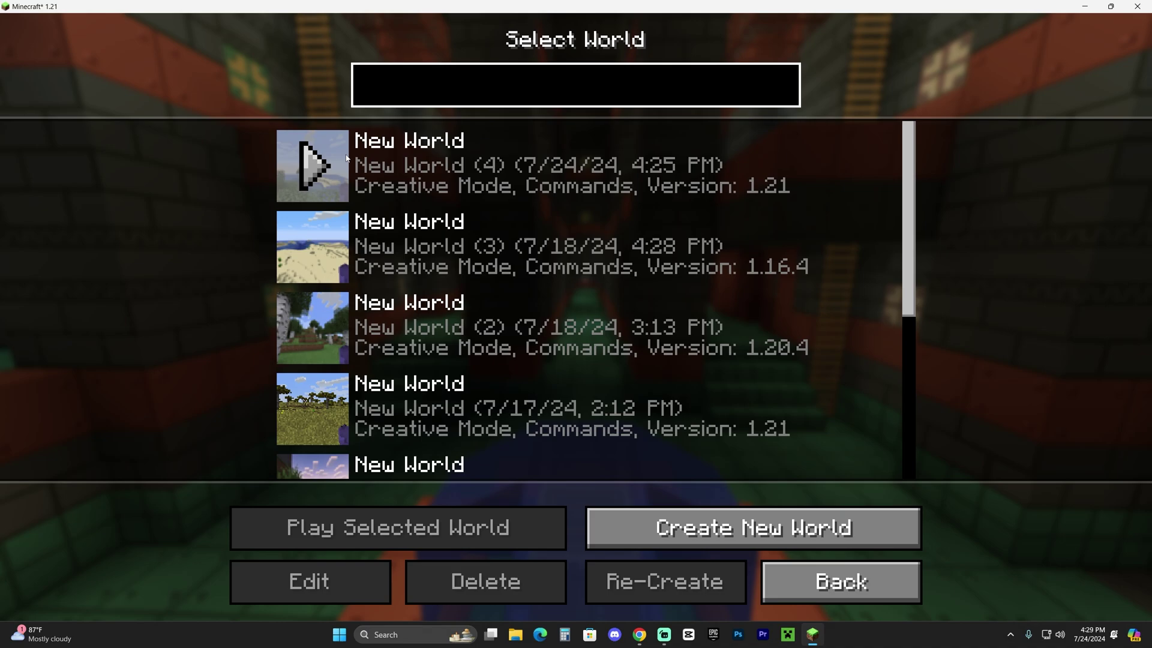
click(347, 157)
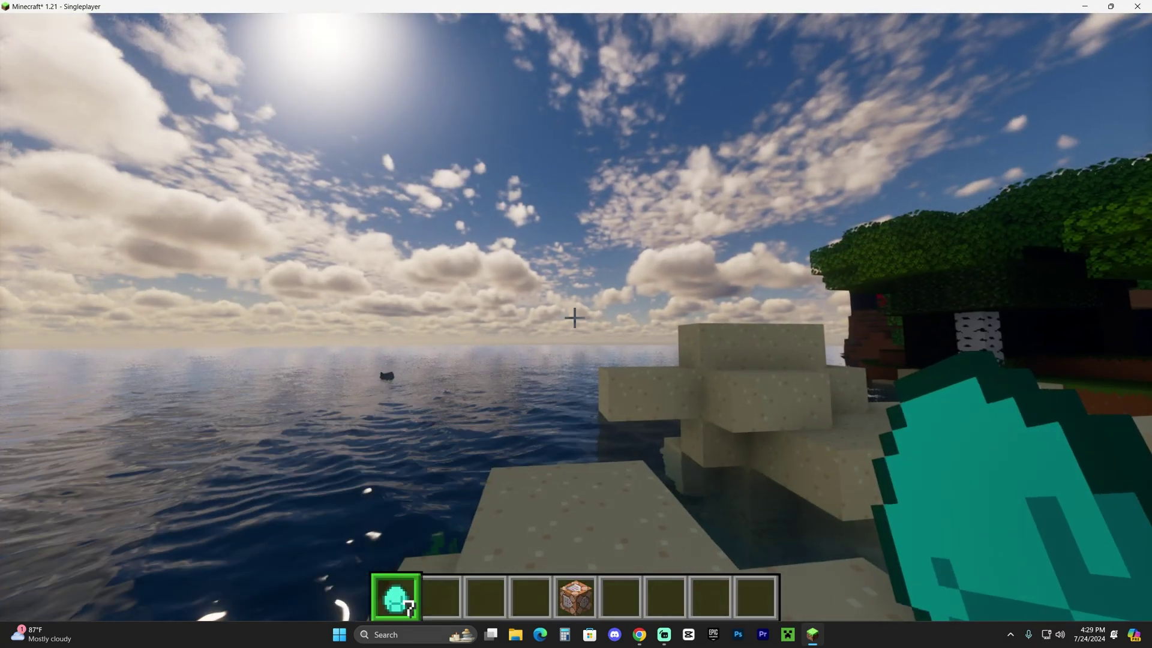
Step: Switch the camera to third-person view and turn off the shaders
key(F5)
key(F5)
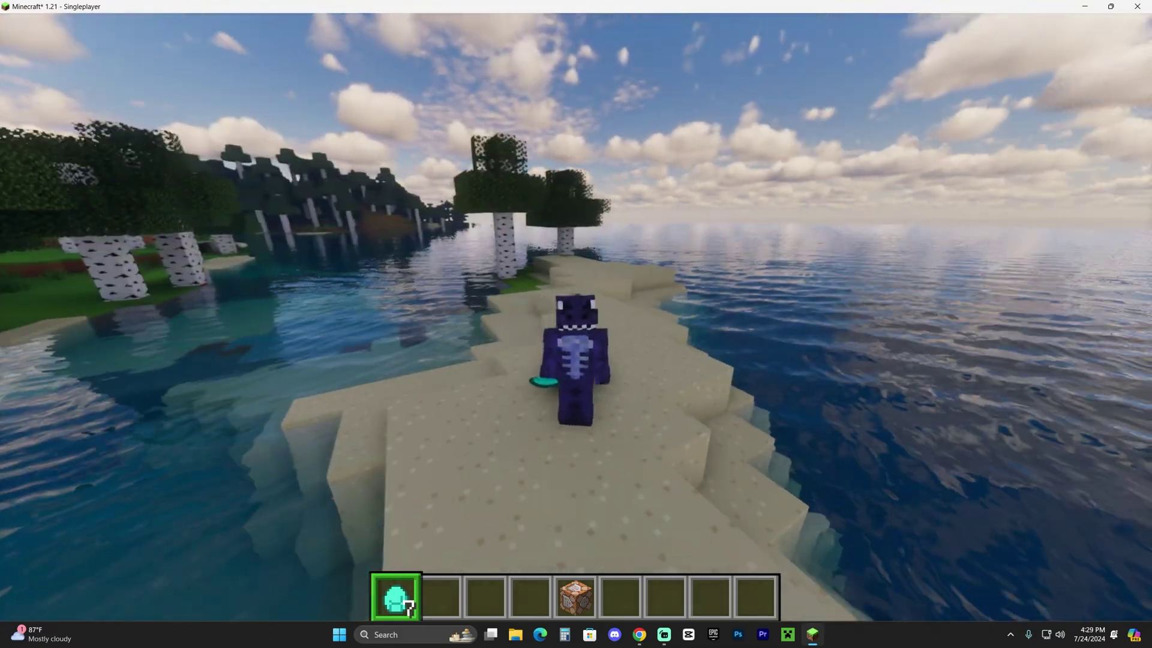
key(k)
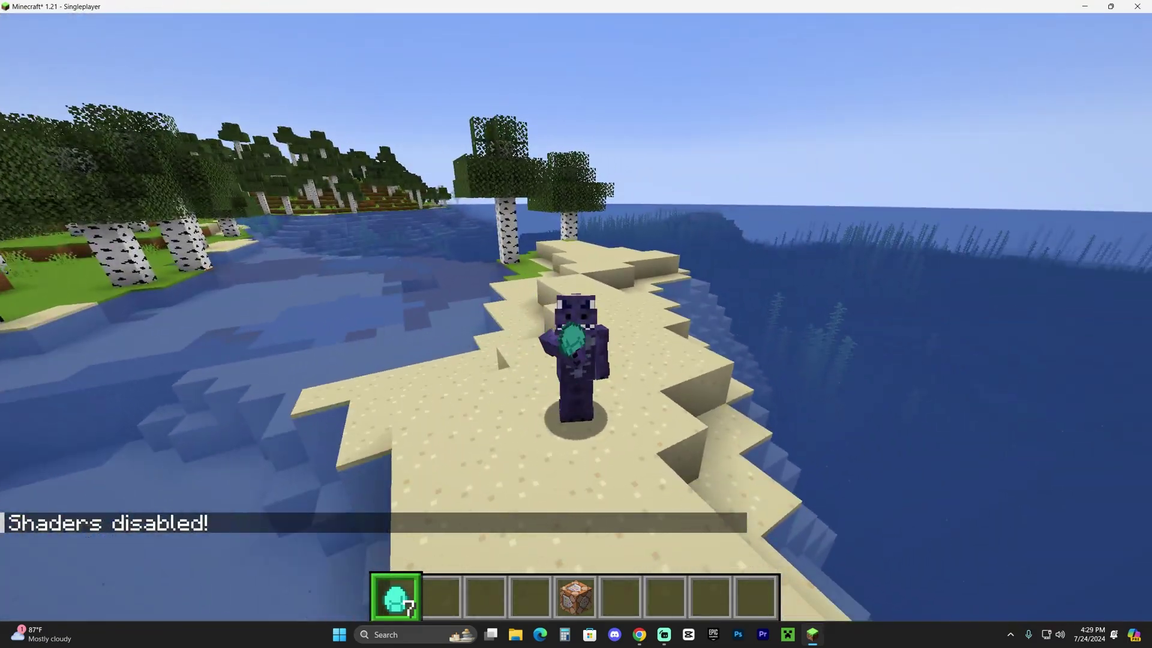
key(s)
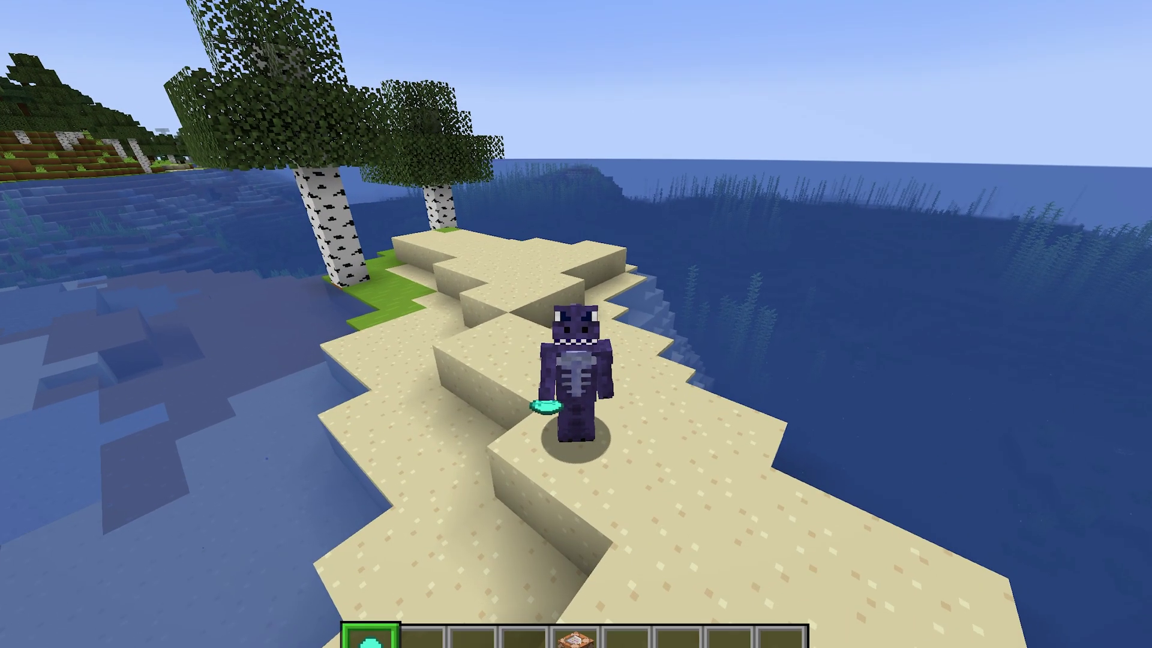
Step: Remove Bare Bones 1.21.zip from the selected resource packs, apply the change and return to the world
key(Escape)
click(520, 423)
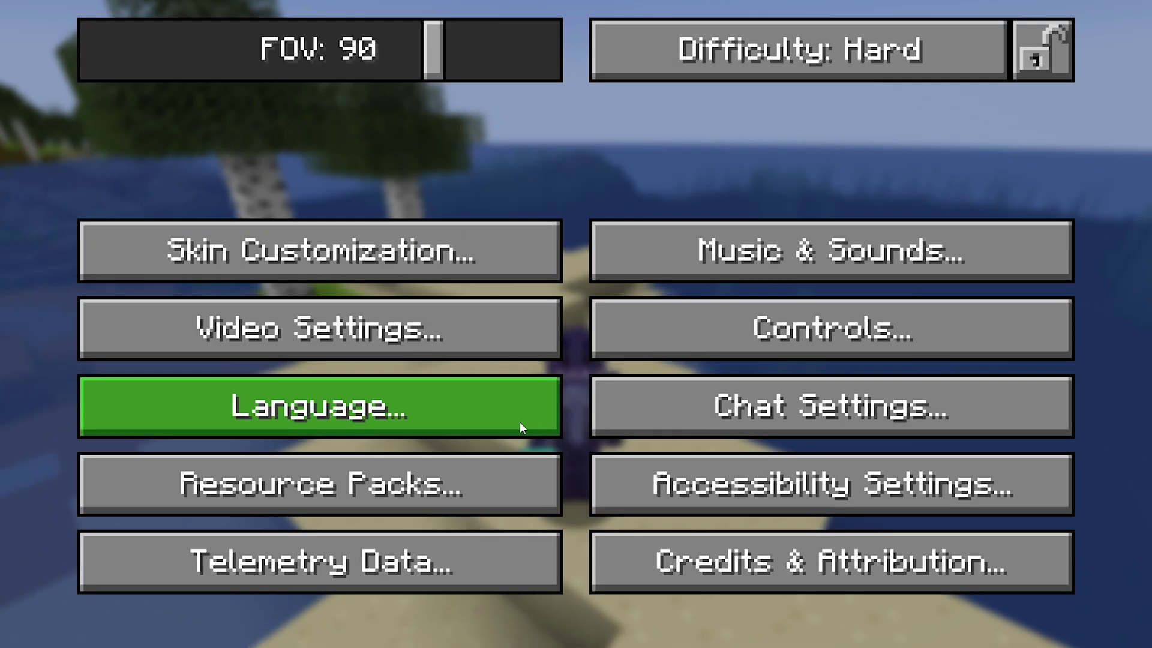
click(528, 485)
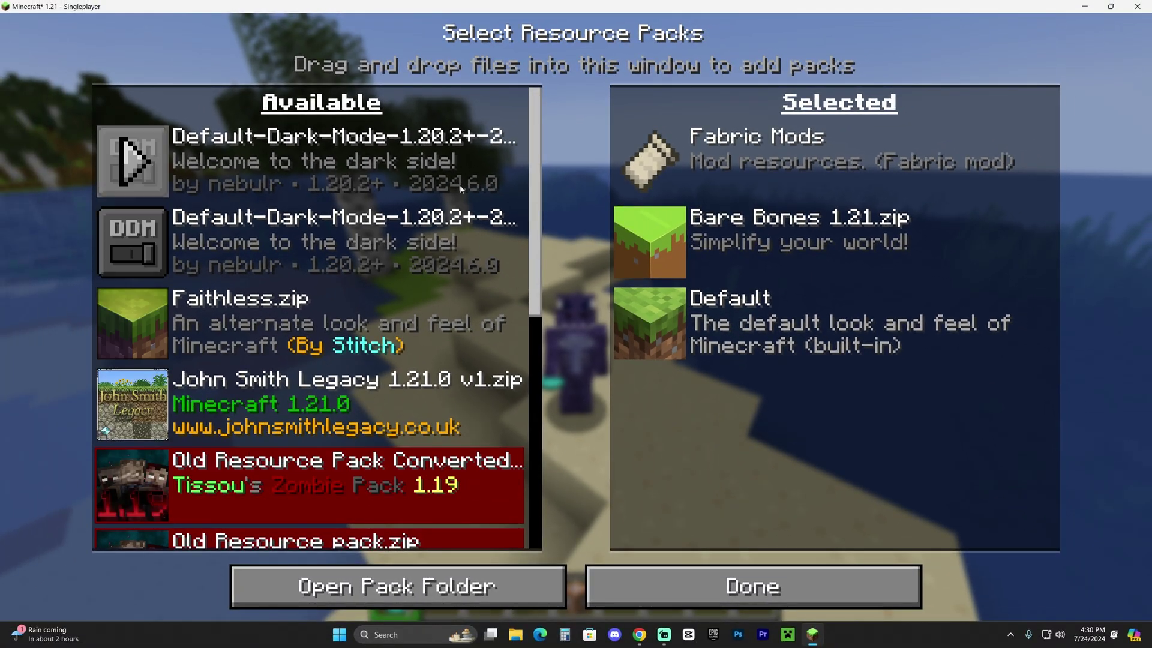
scroll(444, 407, down, 5)
scroll(459, 385, up, 5)
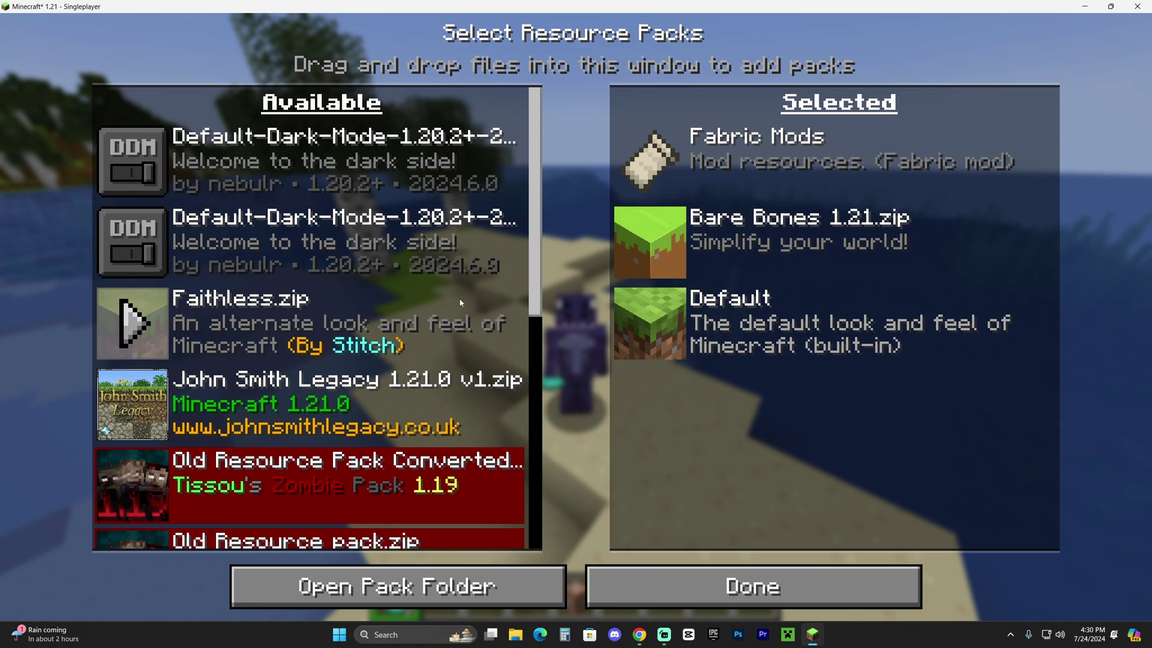
click(627, 241)
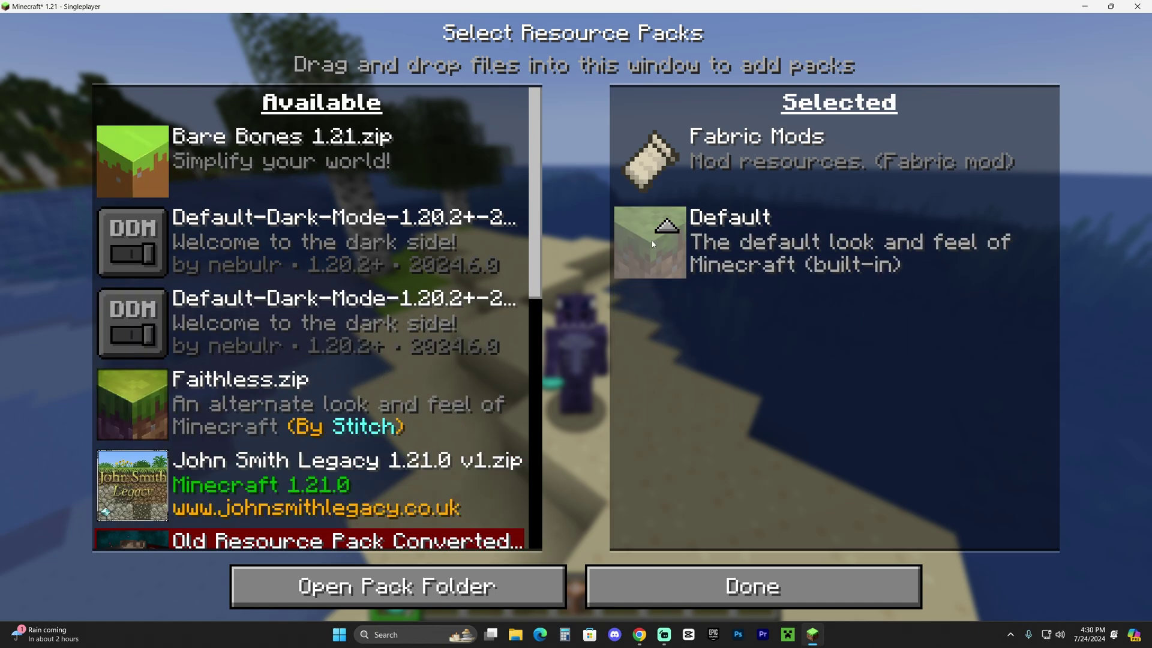
click(798, 585)
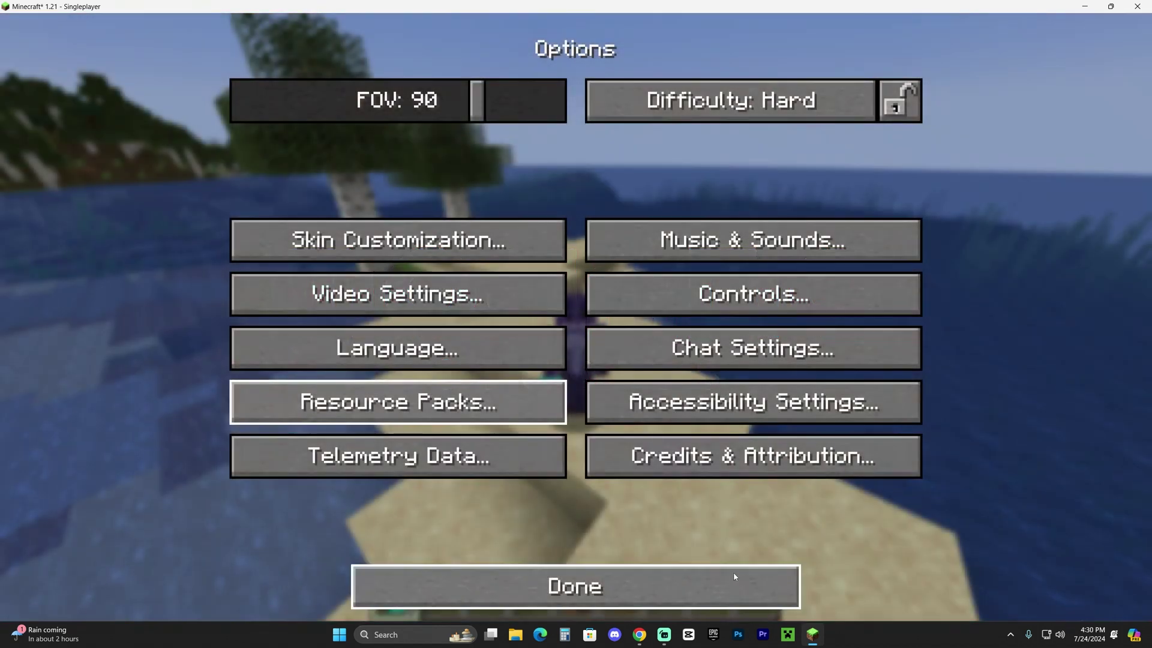
click(733, 573)
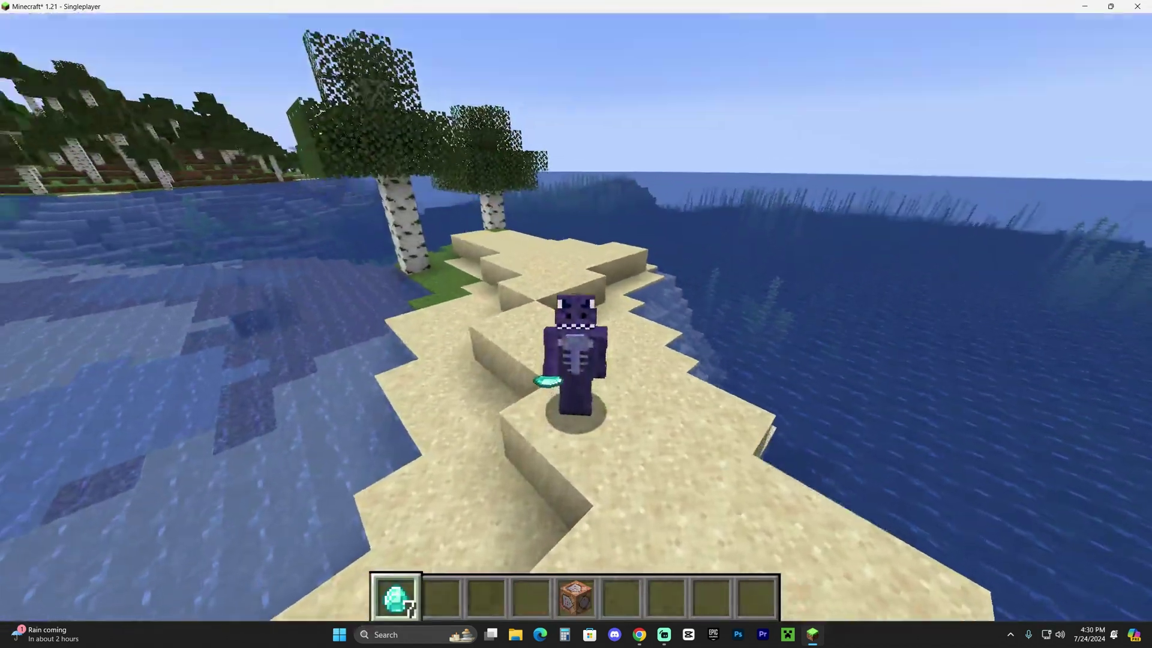
Step: Open the resourcepacks folder from the game's resource pack settings
key(Escape)
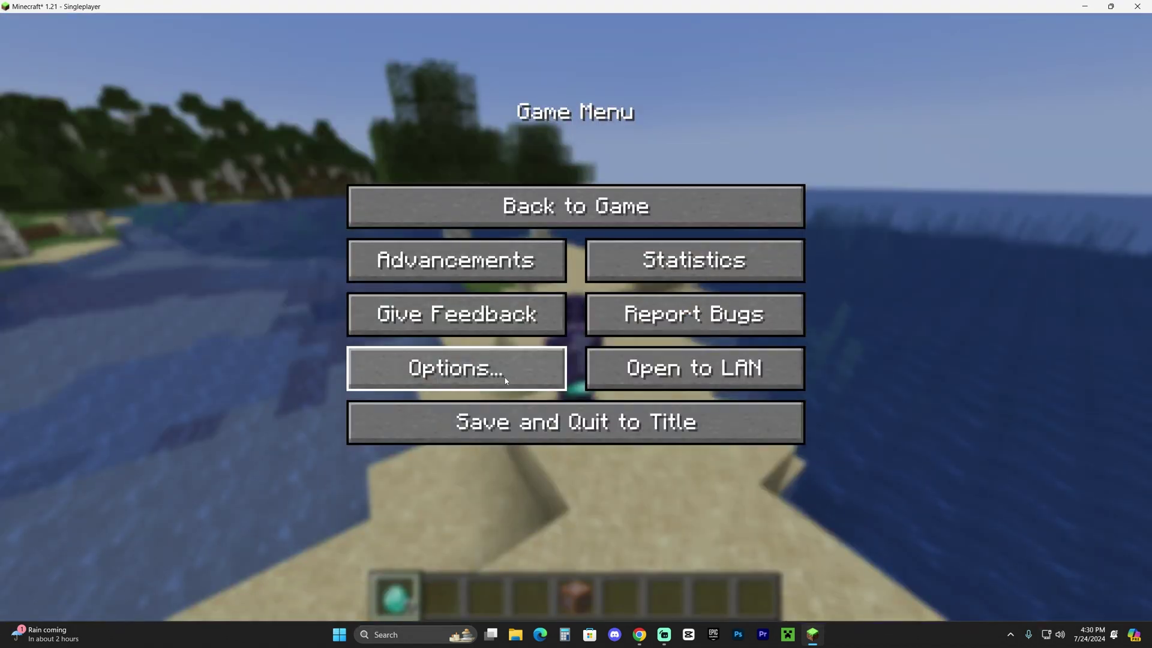
click(506, 380)
click(503, 403)
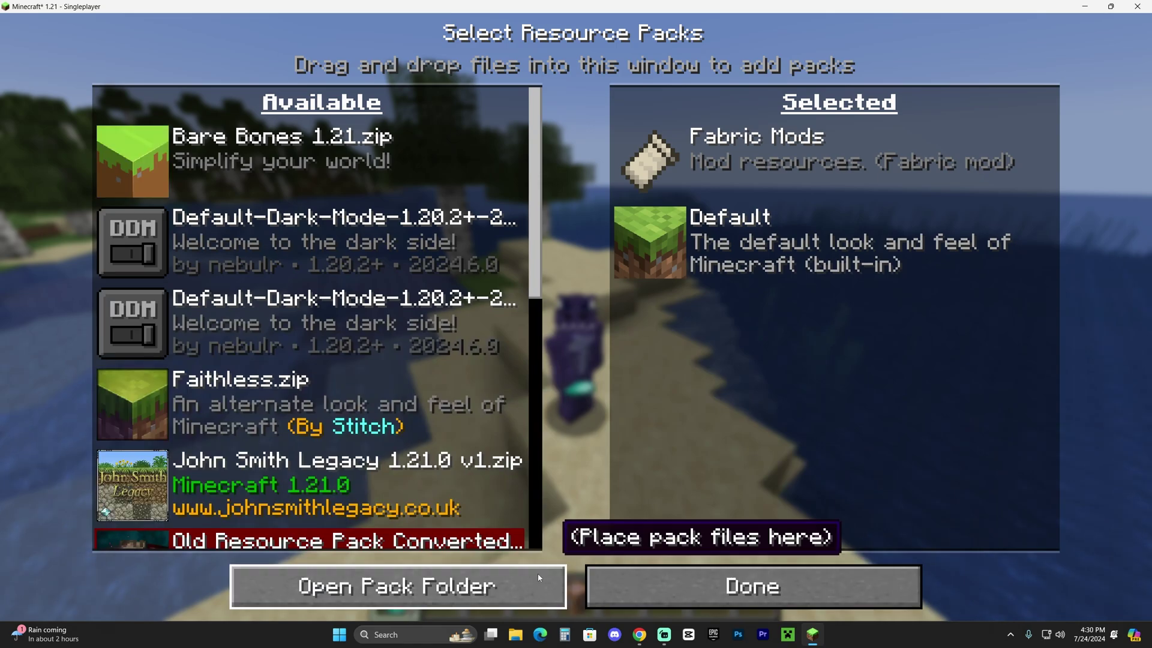
click(510, 579)
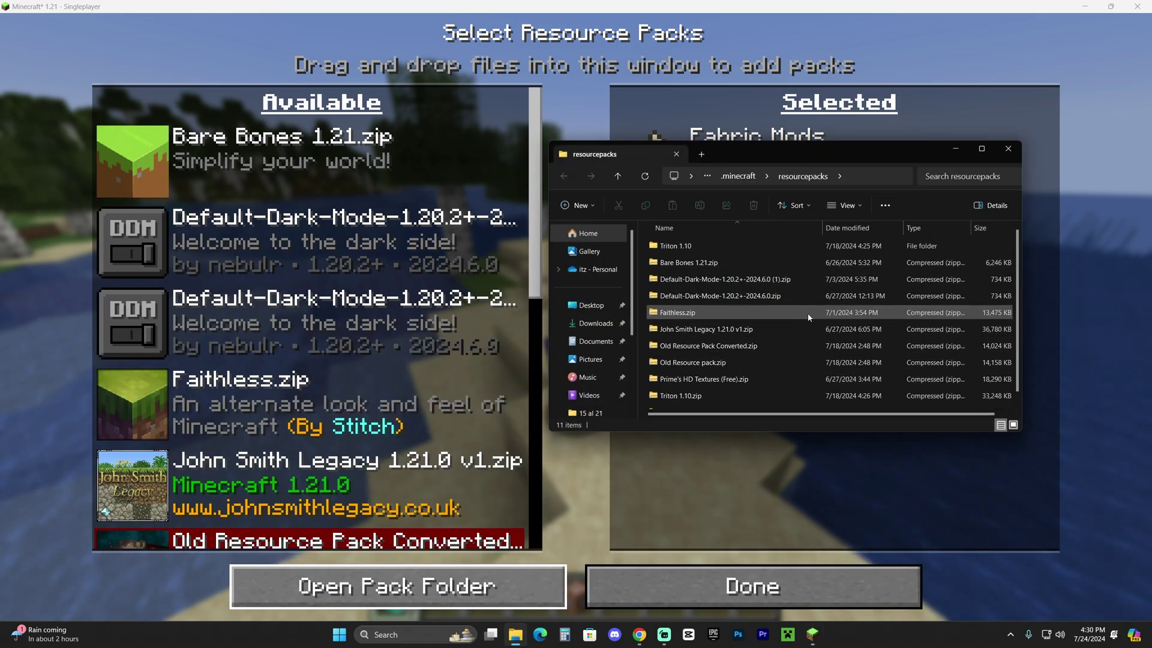
scroll(873, 300, down, 1)
Step: Minimize Minecraft and copy the Tooniverse zip from the desktop into the resourcepacks folder
click(1084, 6)
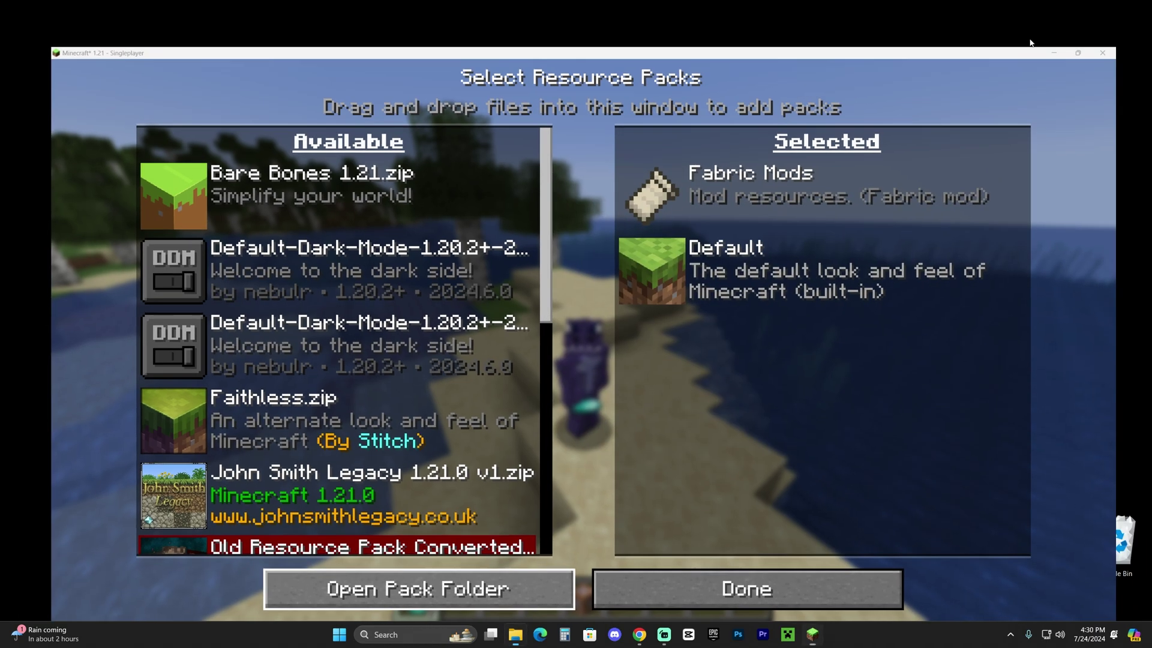
drag(880, 154, 751, 214)
click(693, 115)
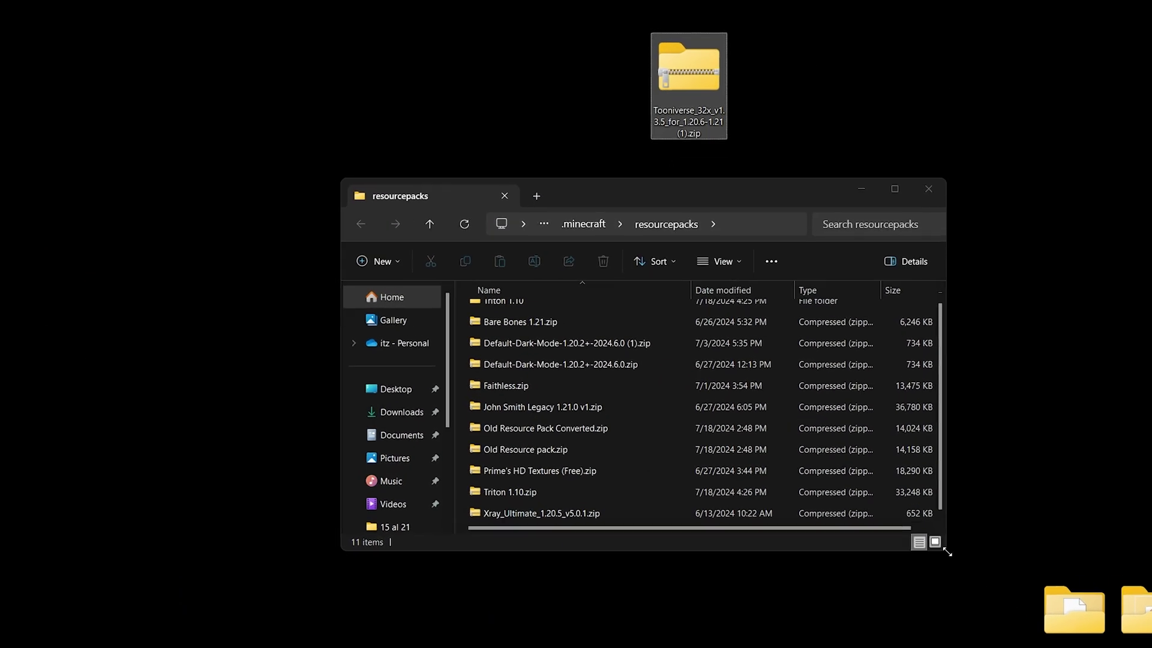
drag(946, 551, 1149, 644)
drag(688, 63, 799, 632)
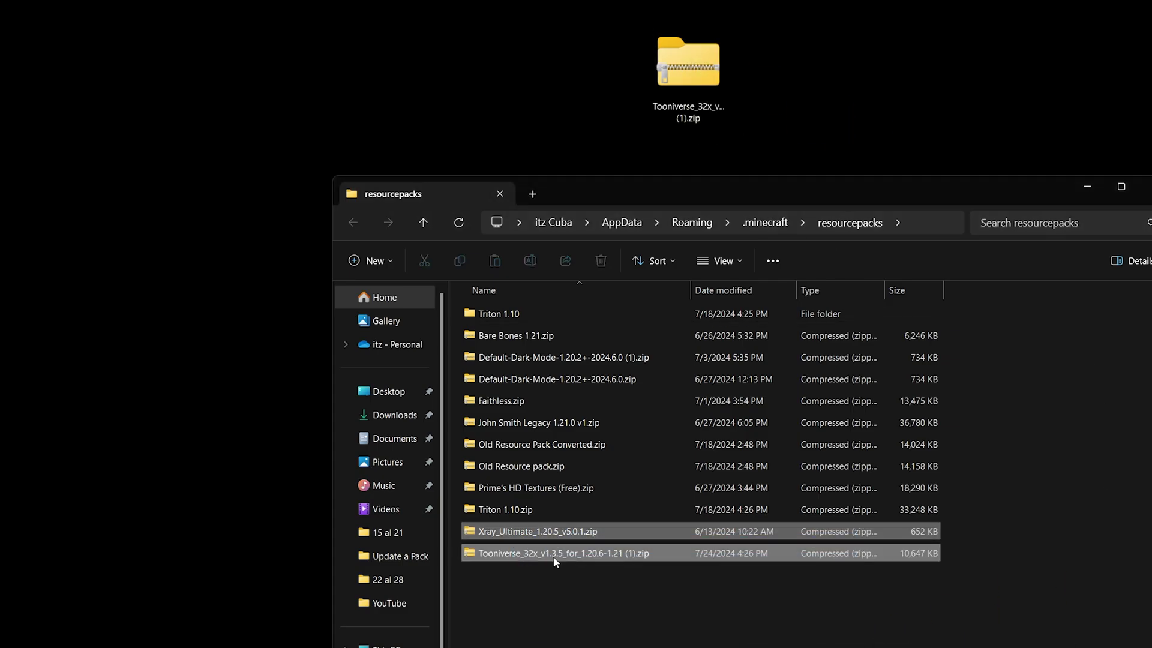
Step: Delete the desktop copy of the Tooniverse zip and return to Minecraft's resource pack selection
click(1090, 390)
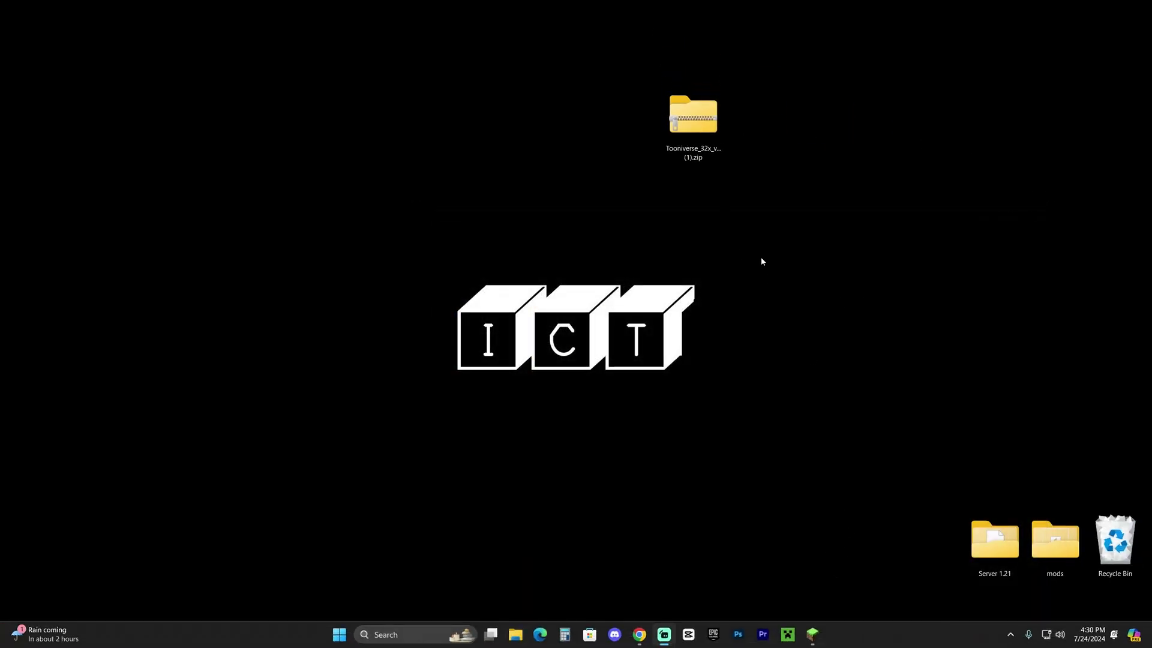
key(Delete)
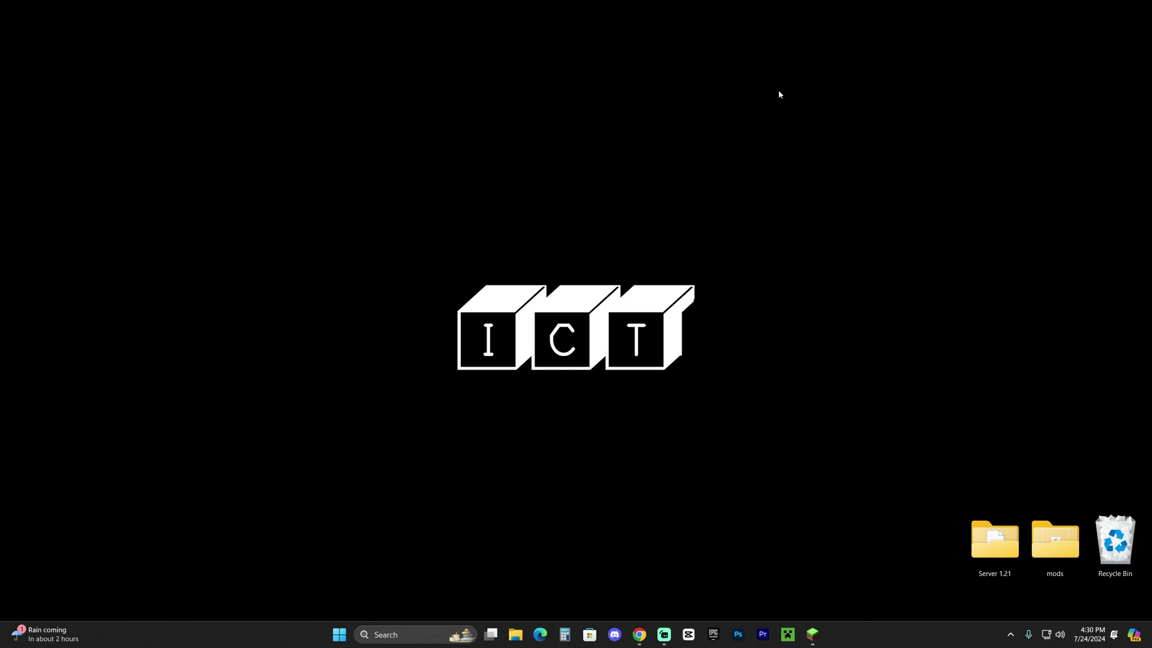
click(812, 634)
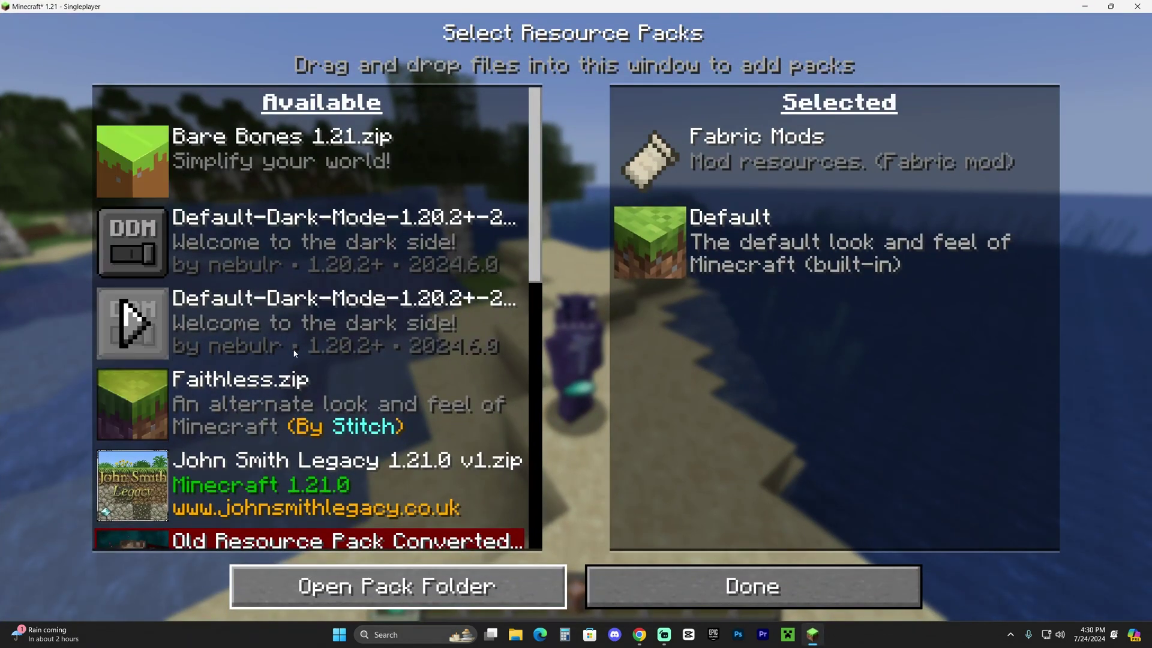
Step: Add the Tooniverse_32x_v1.3.5 pack to the selected resource packs, apply the change and return to the world
scroll(285, 242, down, 10)
click(284, 242)
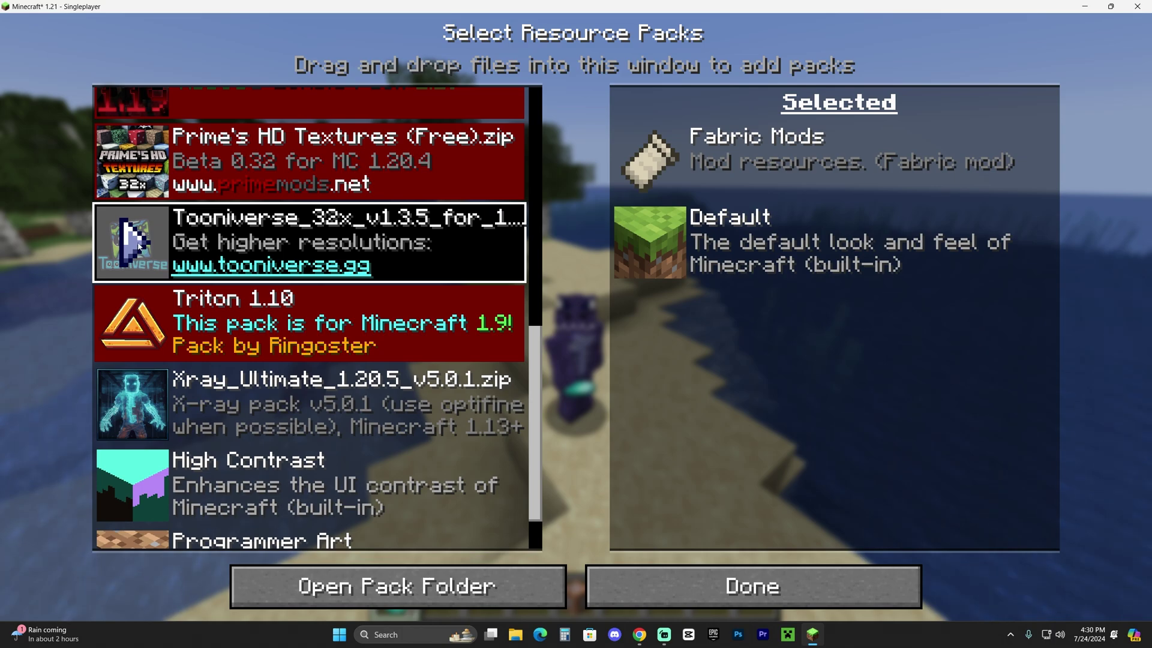
click(134, 241)
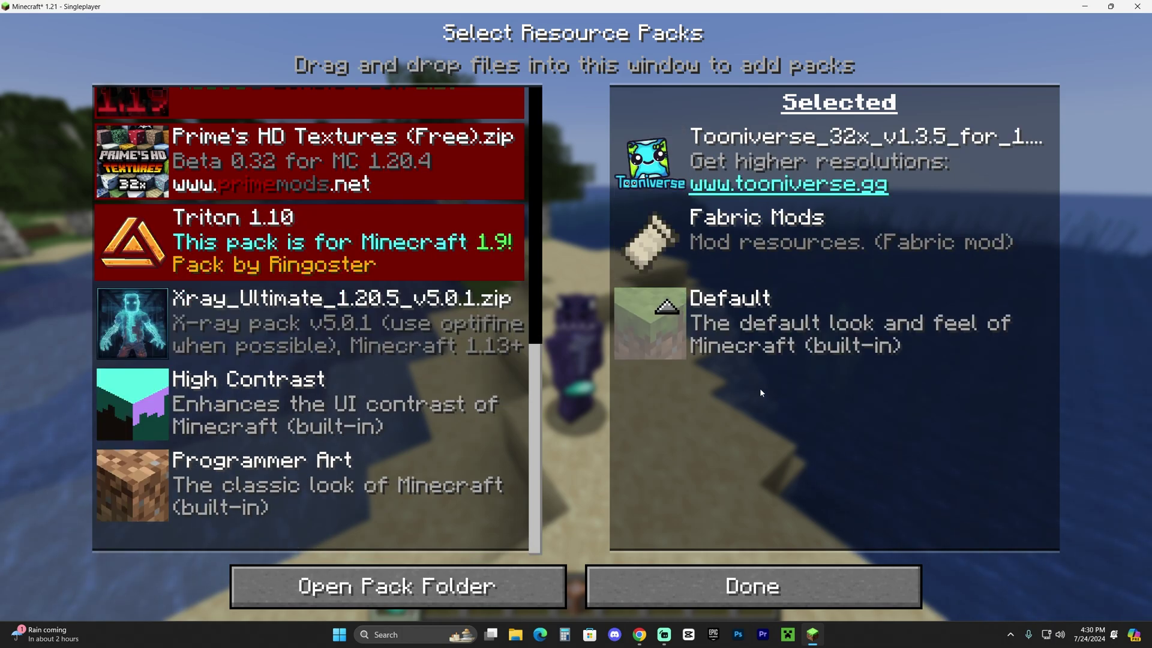
click(788, 584)
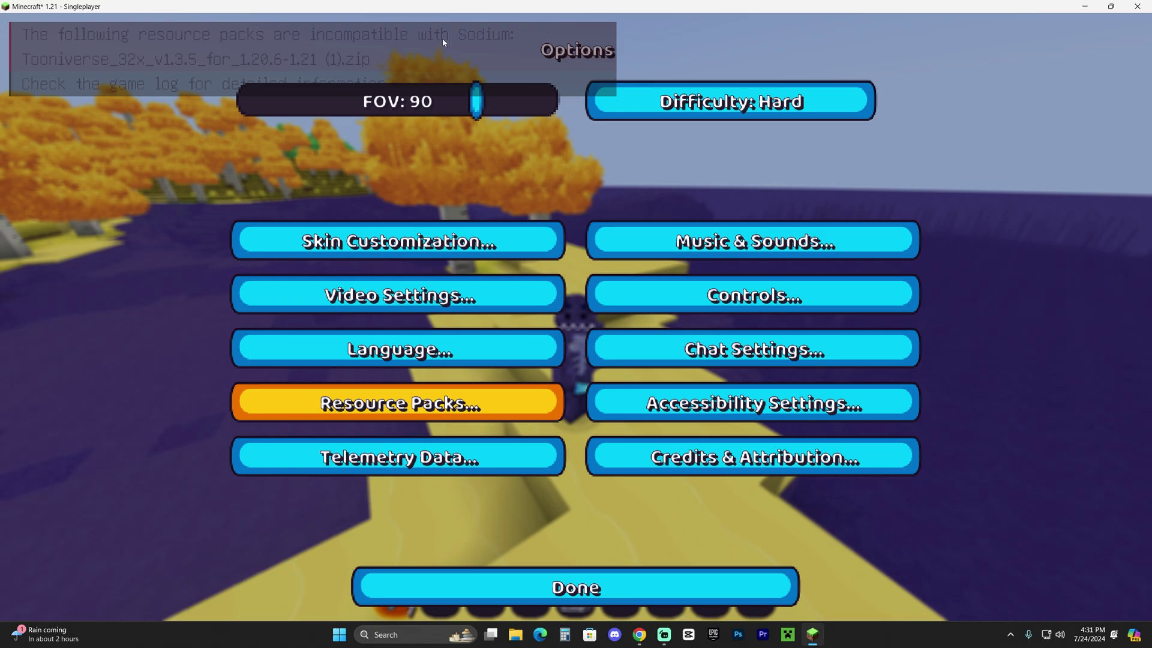
click(576, 587)
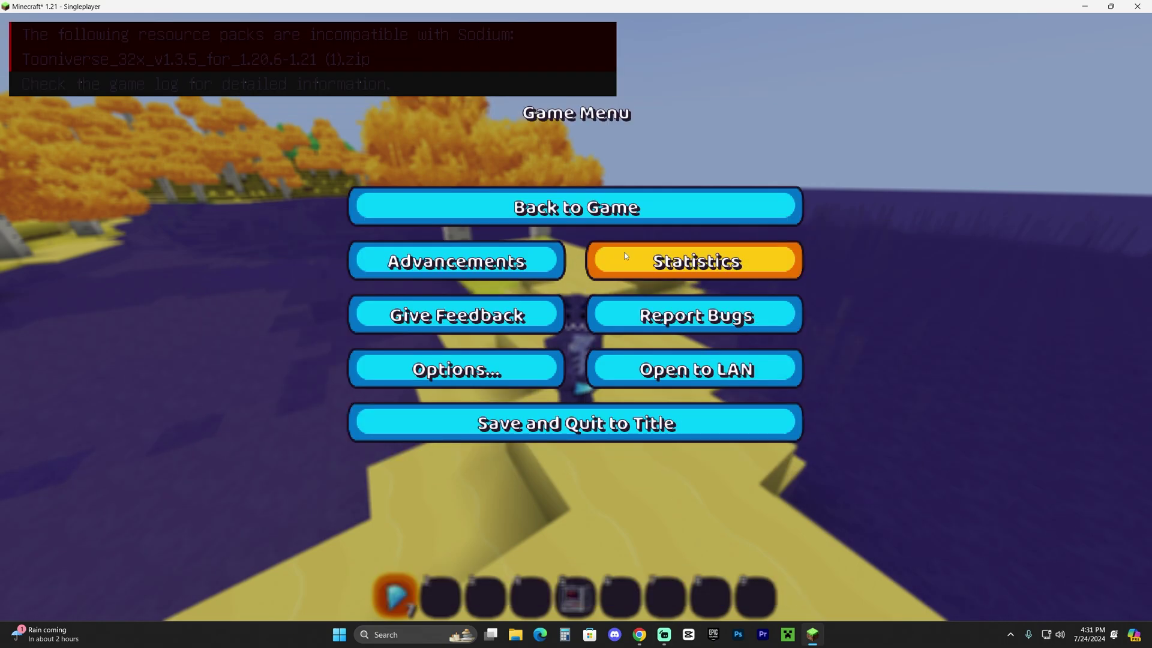
key(Escape)
Step: Walk along the sandy shore toward the trees, switching to first-person view, to examine the sand, water and foliage textures
key(a)
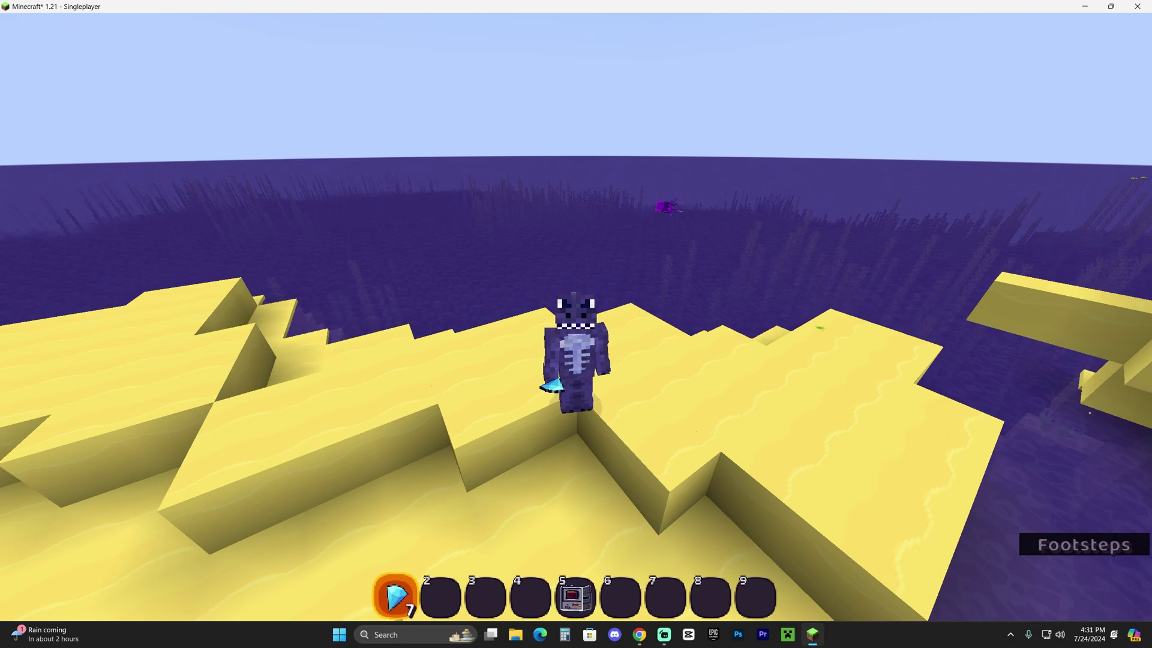
key(s)
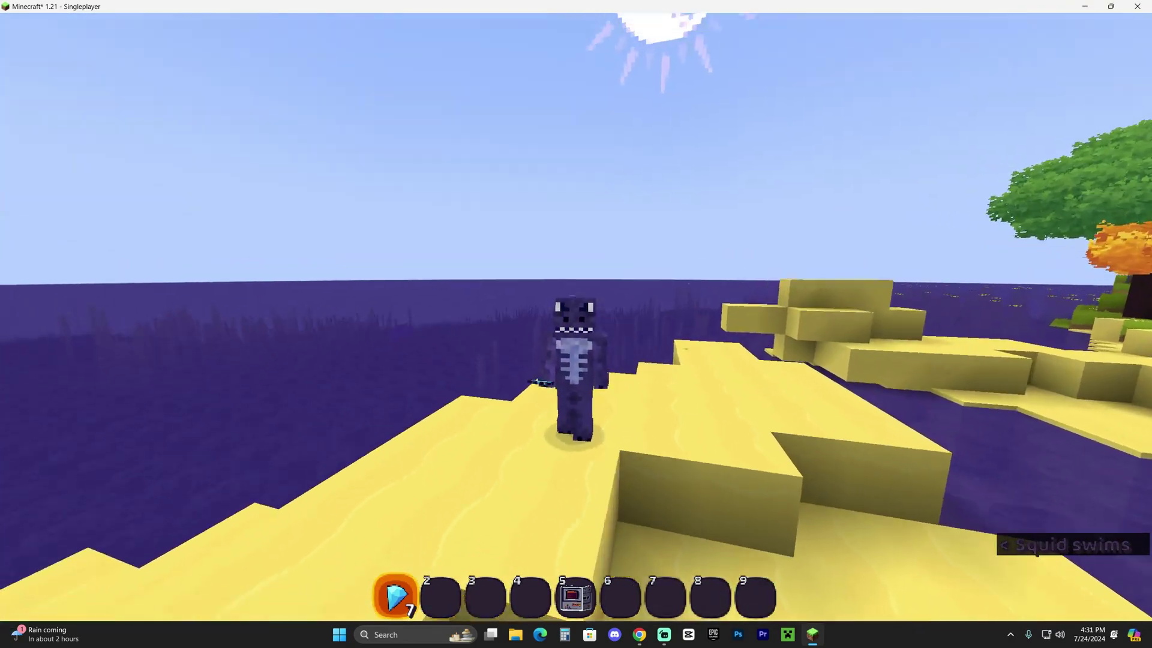
key(w)
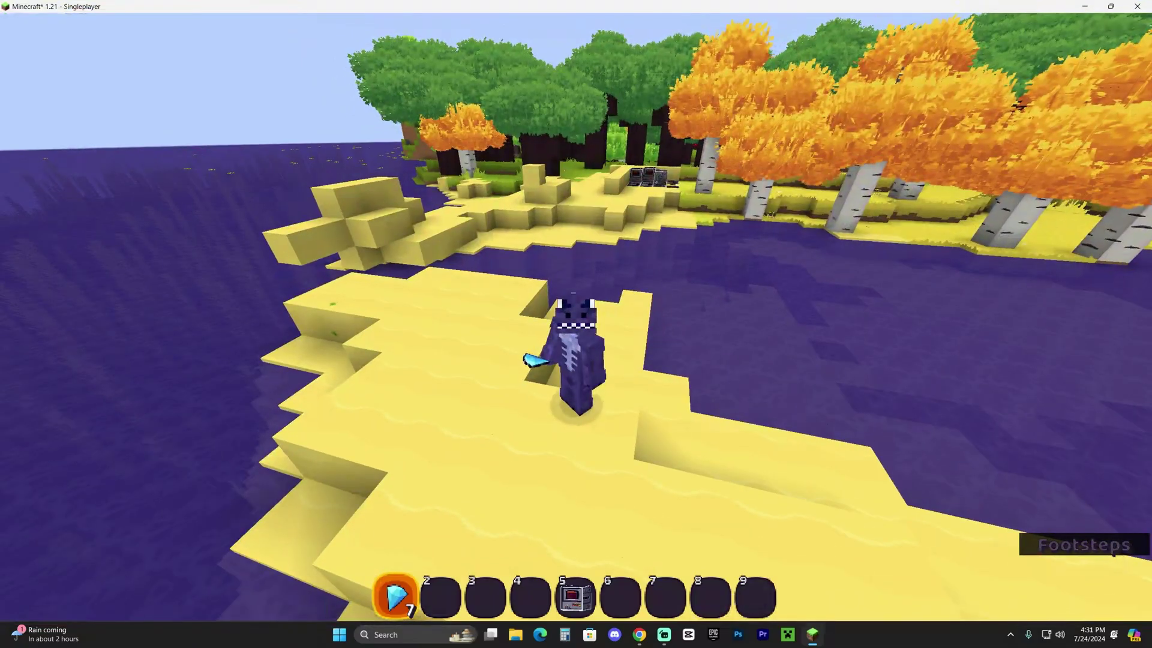
key(F5)
key(w)
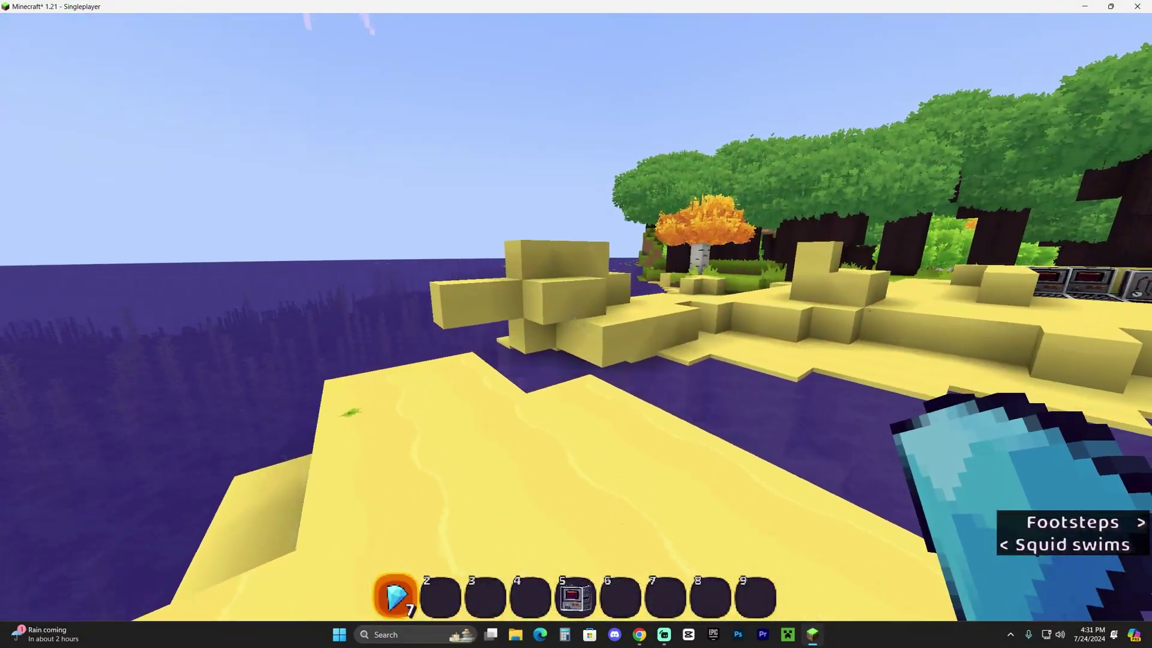
key(w)
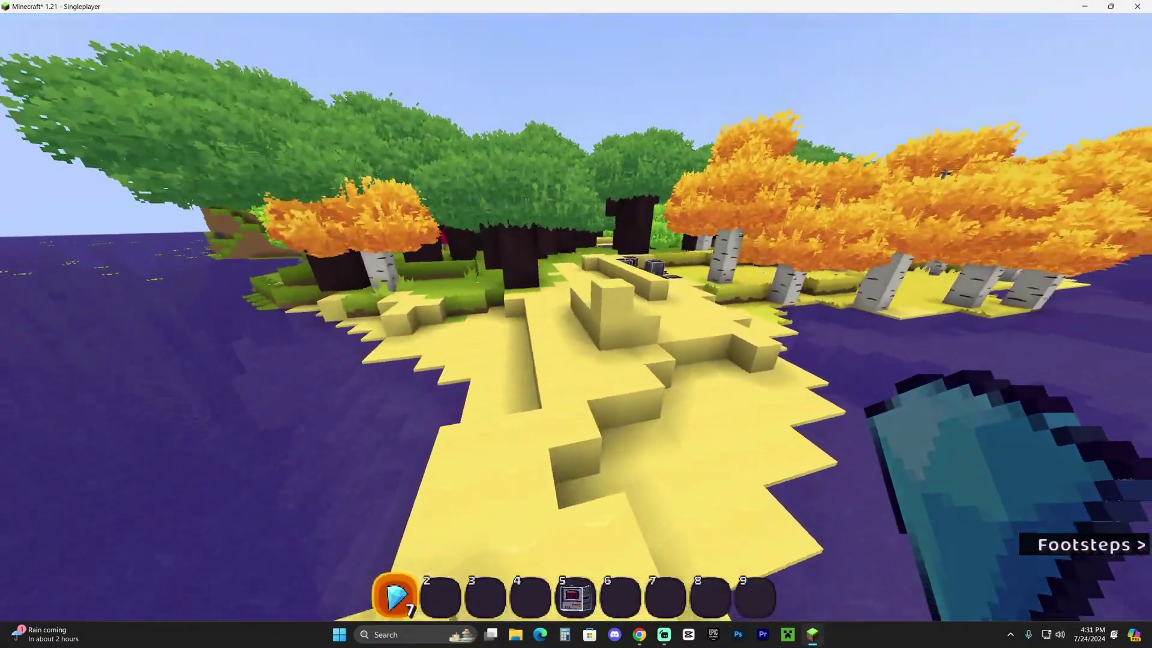
key(w)
key(space)
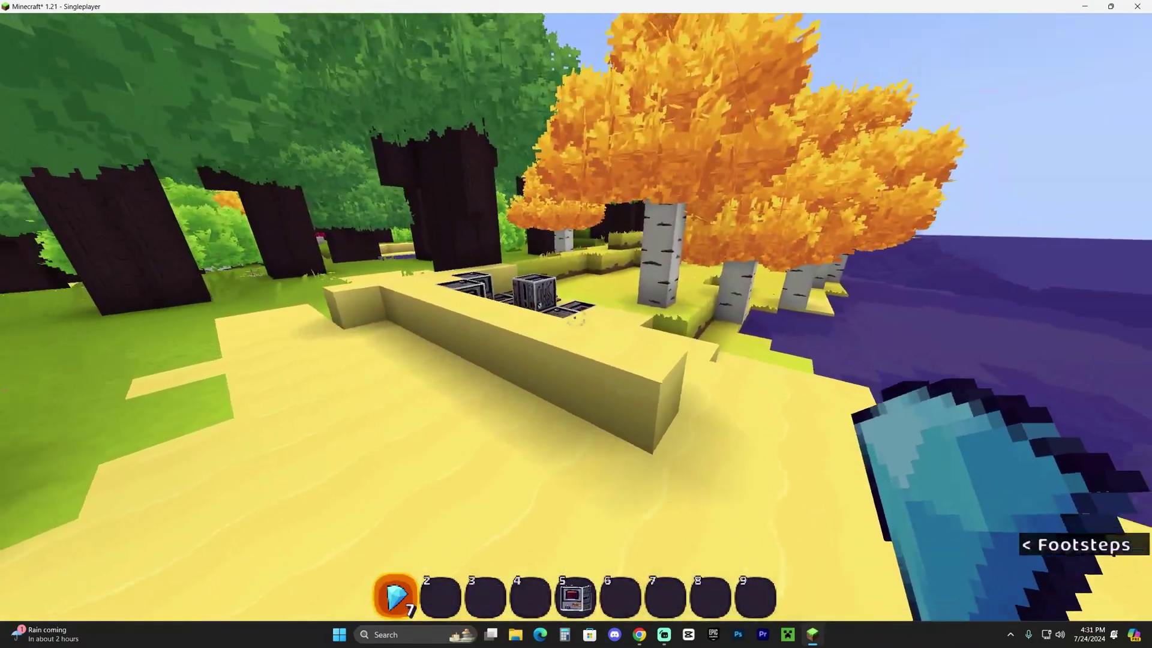
Step: Switch to the front-facing third-person view and walk into the forest to examine the tree, grass and flower textures
key(F5)
key(F5)
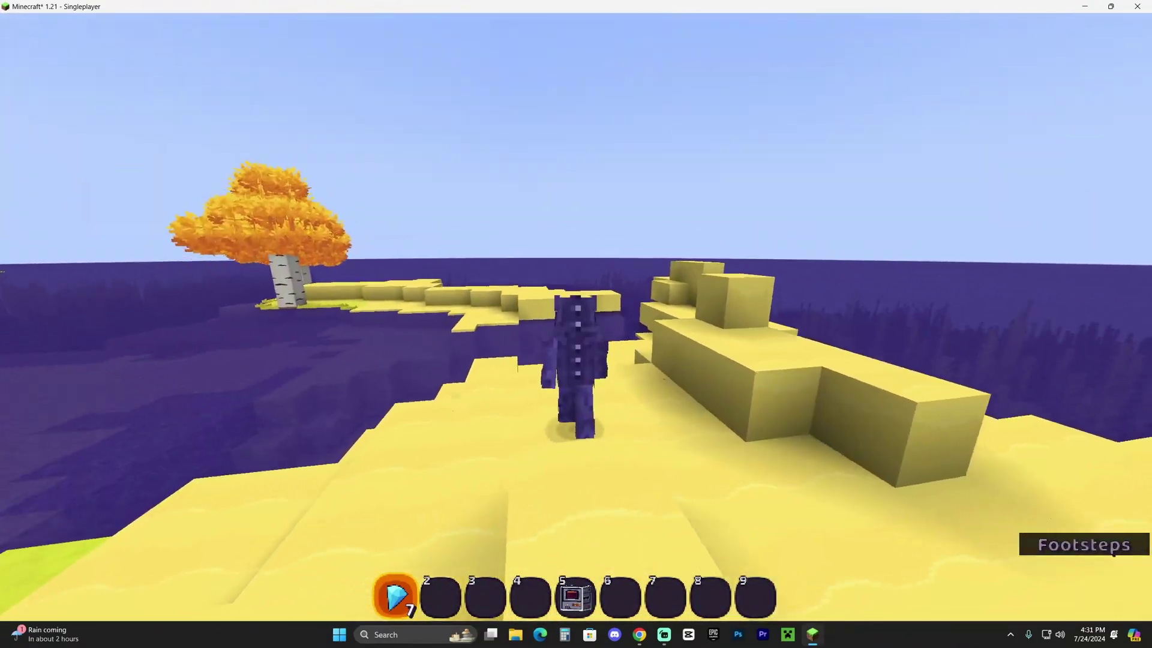
key(w)
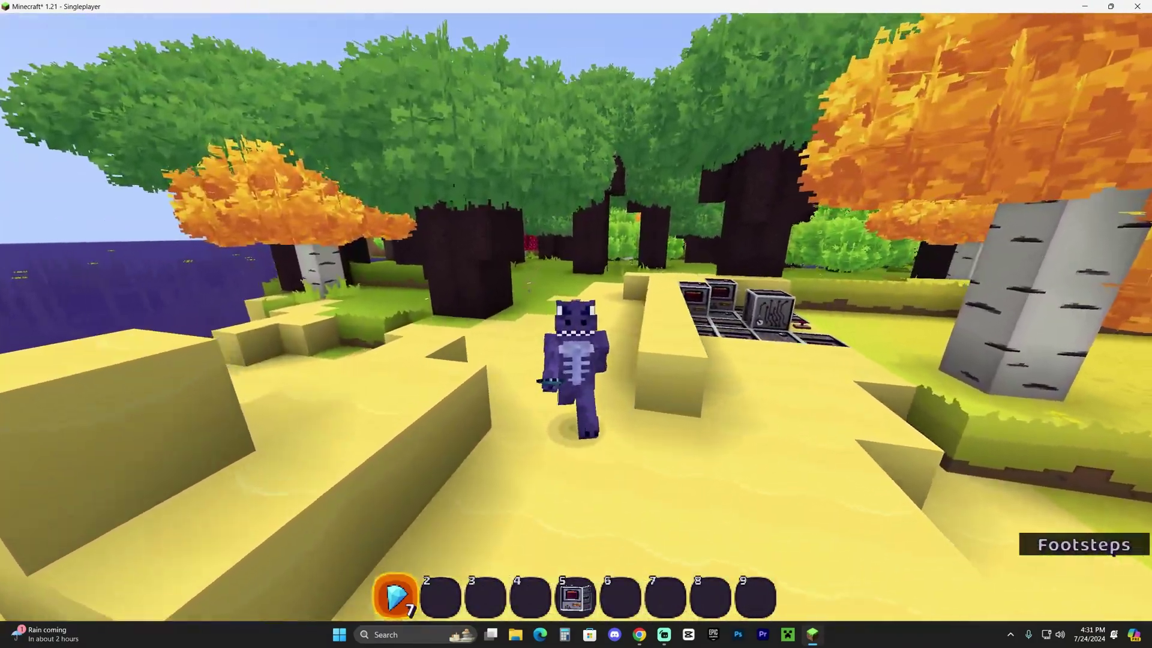
key(w)
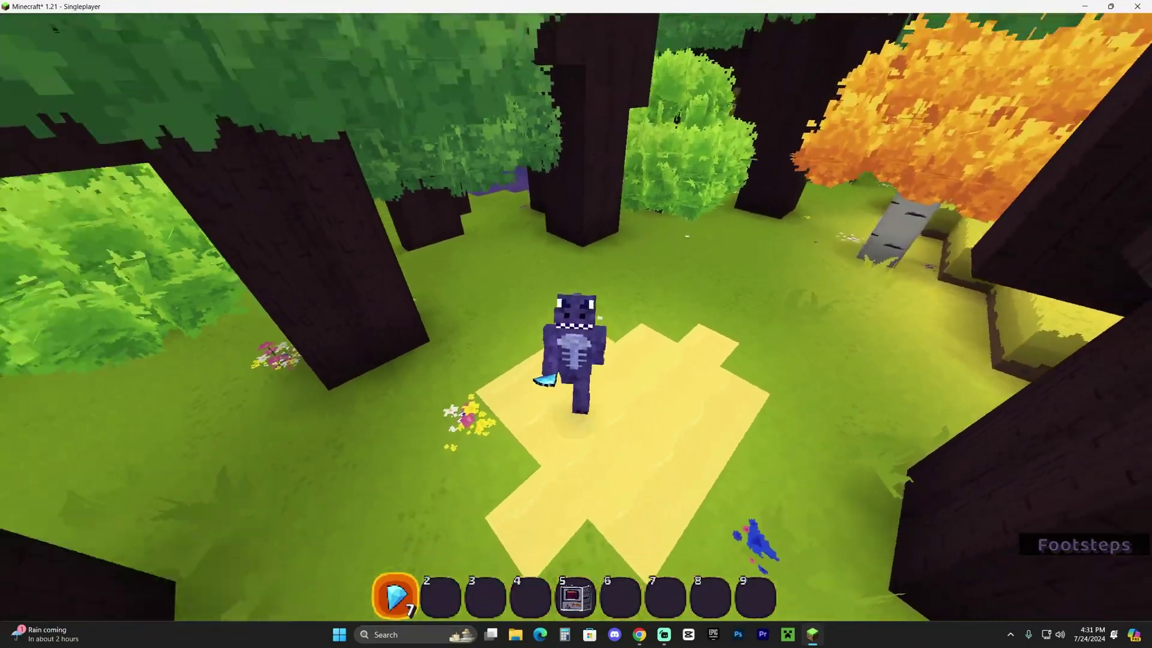
key(s)
key(space)
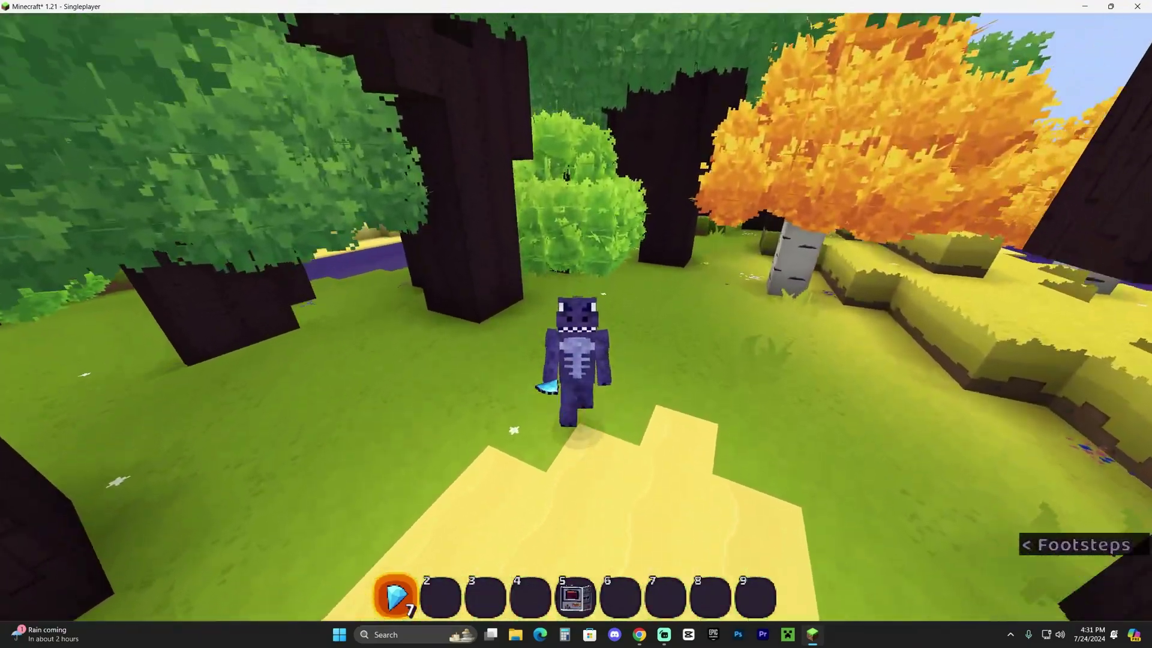